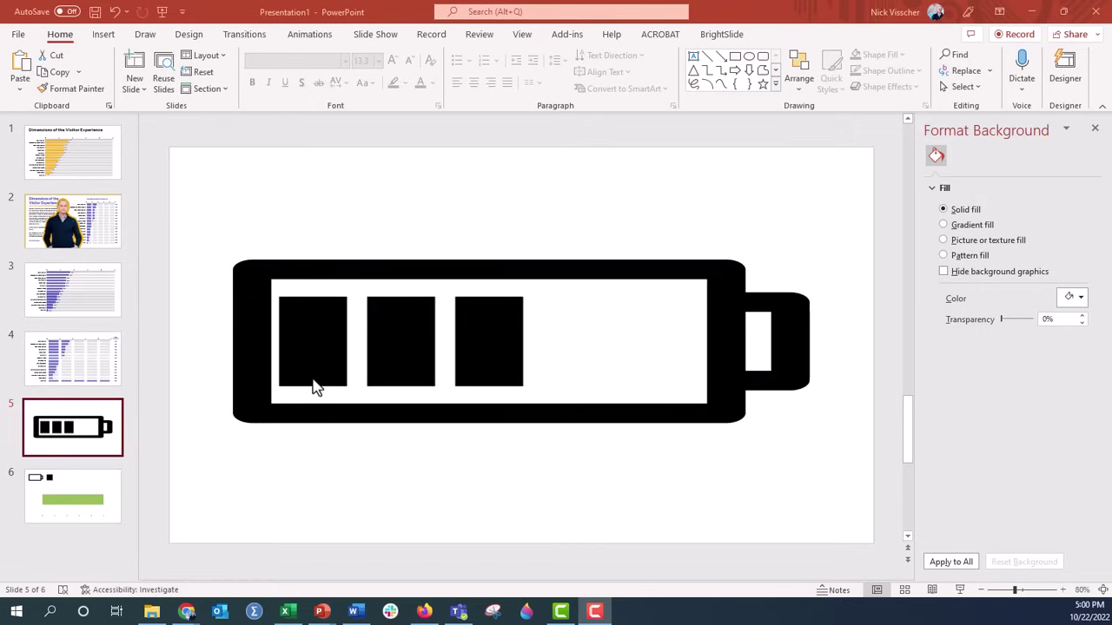
Nudge the battery chart slightly, open its data sheet and set Battery Fill to 5
click(493, 316)
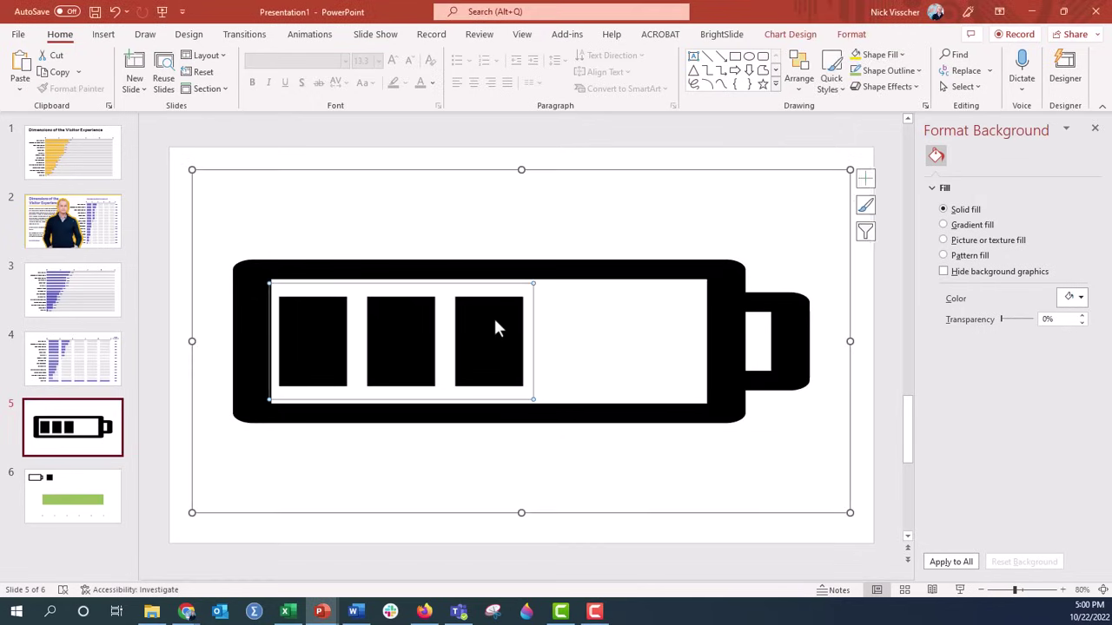
mouse_move(493, 172)
mouse_down()
mouse_move(455, 179)
mouse_move(622, 231)
mouse_move(575, 175)
mouse_move(484, 146)
mouse_move(501, 171)
mouse_up()
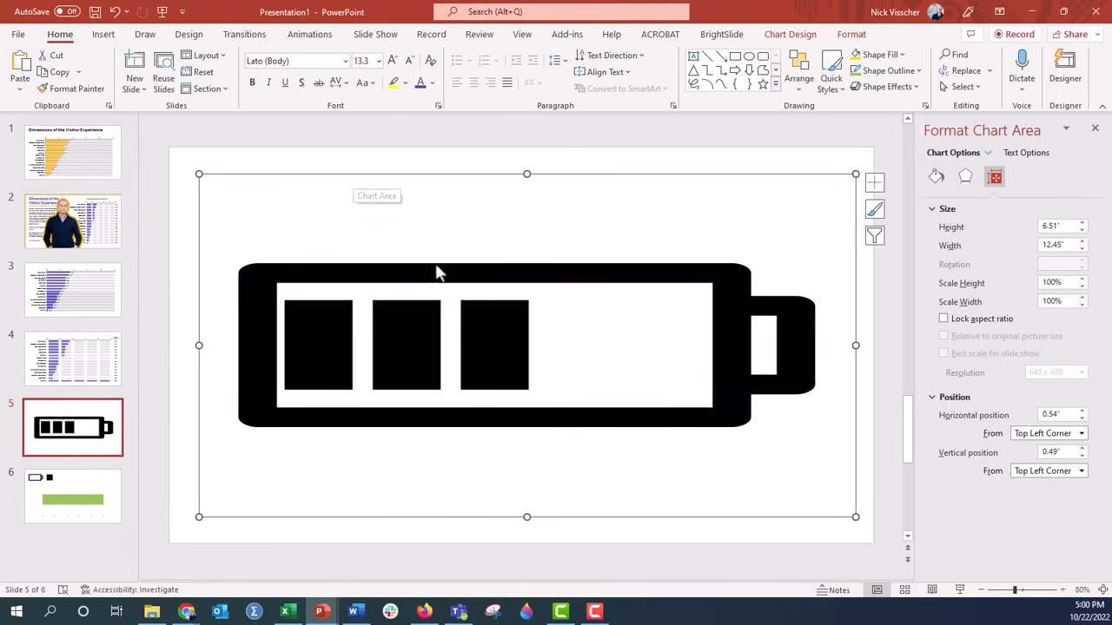
right_click(388, 345)
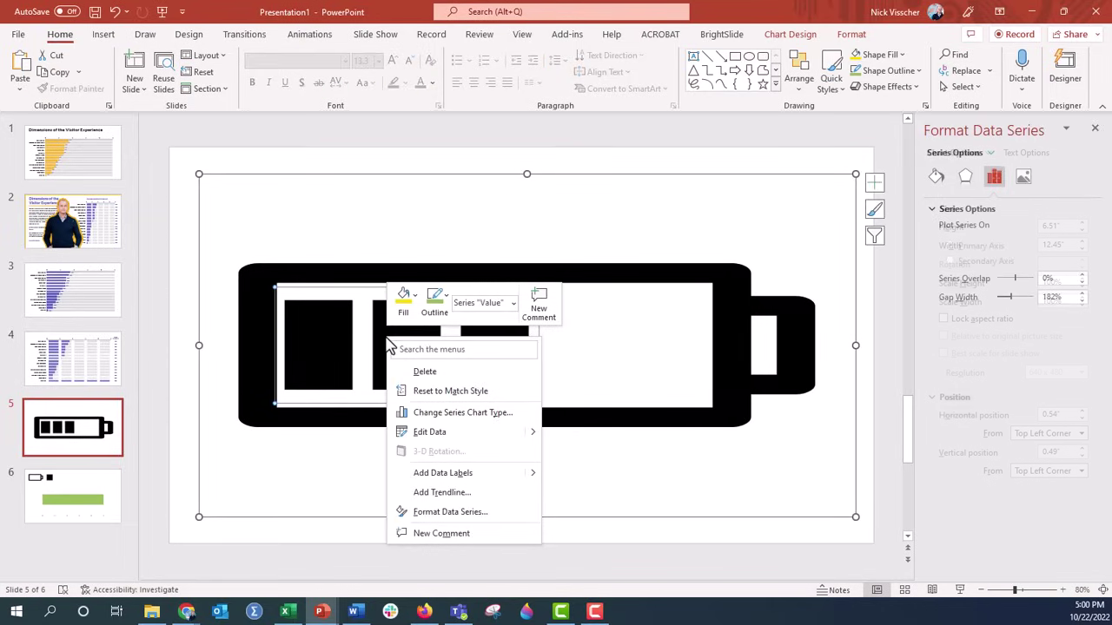
click(444, 432)
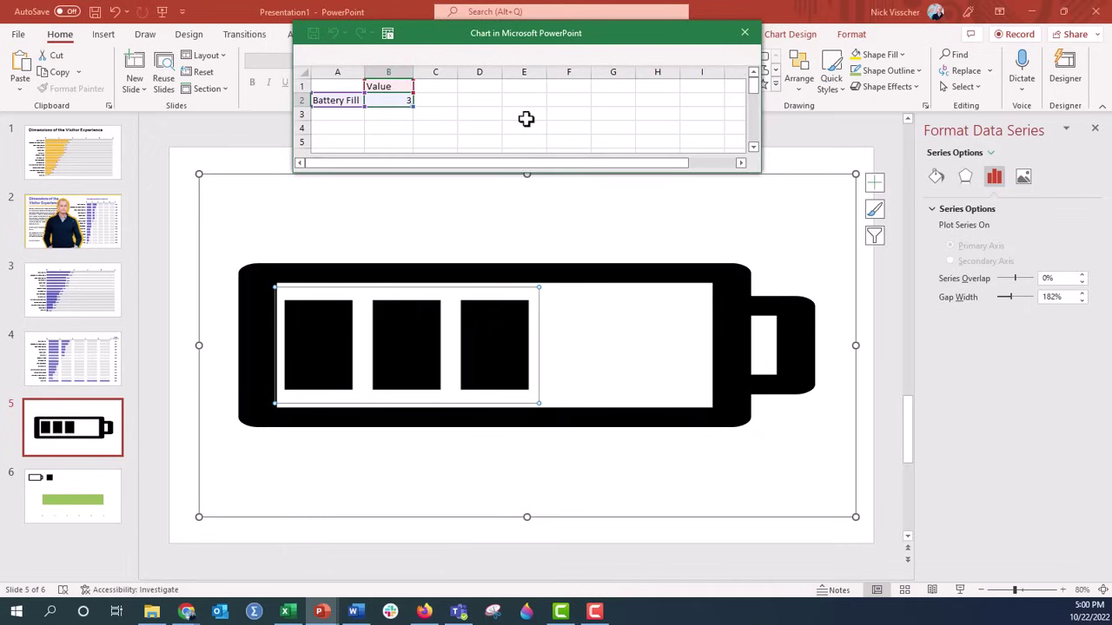
text(5)
key(Return)
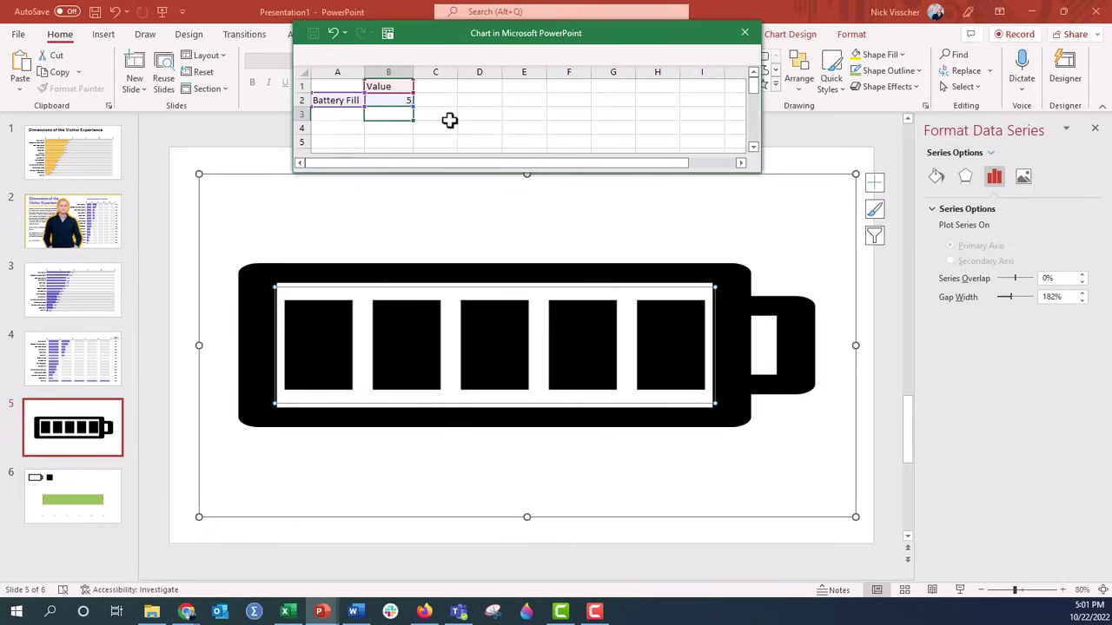
Try Battery Fill values 1 and 2 in B2, settle on 2.5, and close the data sheet
click(402, 97)
text(1)
key(Return)
click(392, 100)
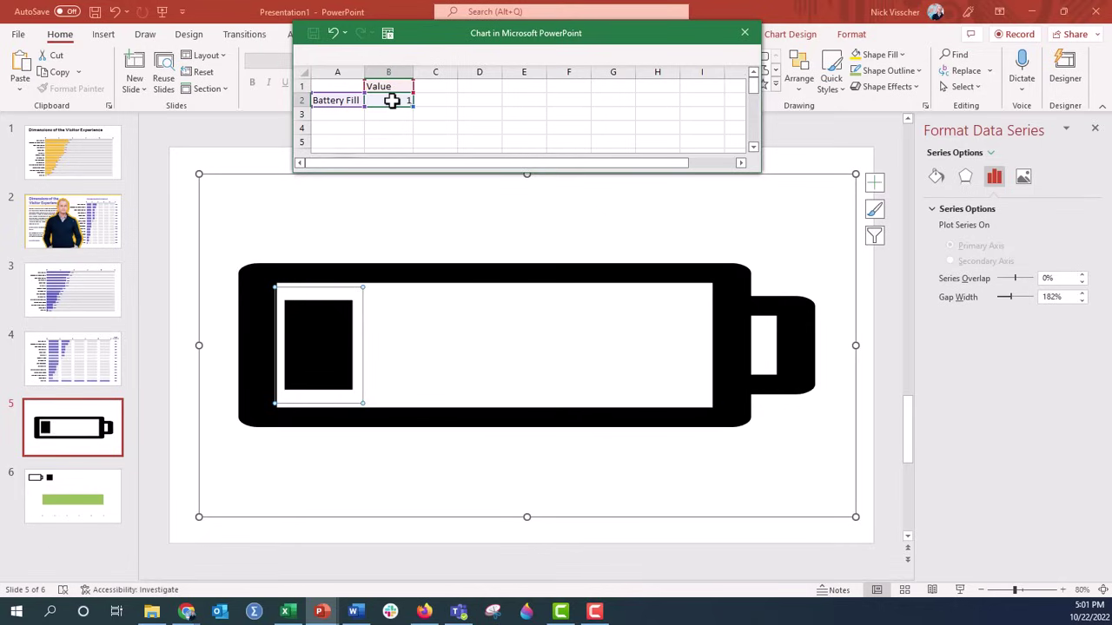
text(2)
key(Return)
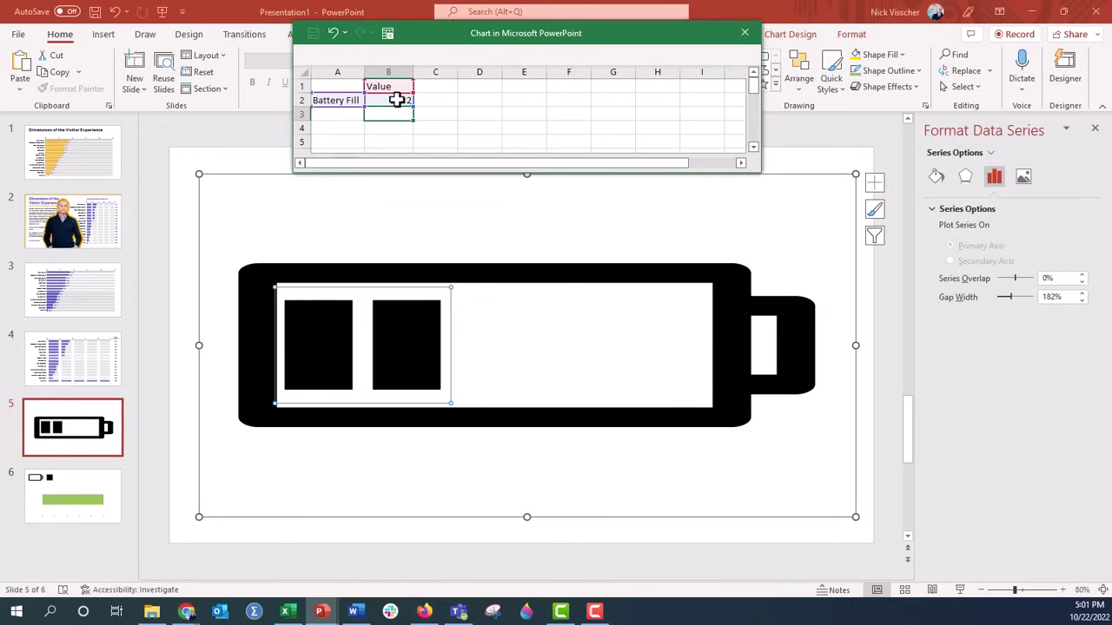
click(397, 101)
text(2.5)
key(Return)
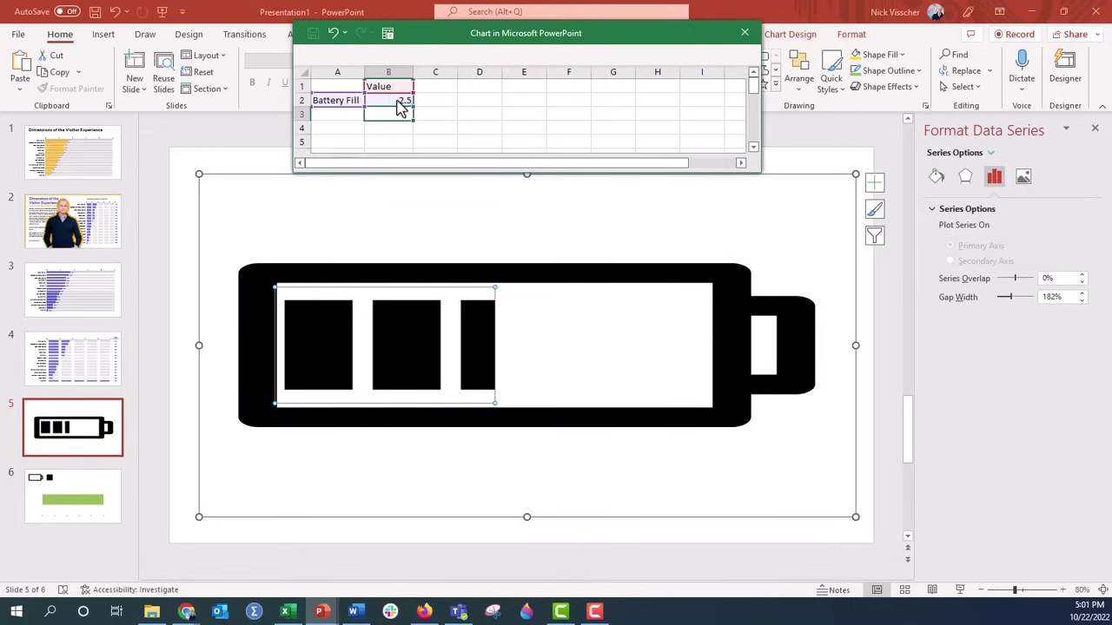
click(744, 35)
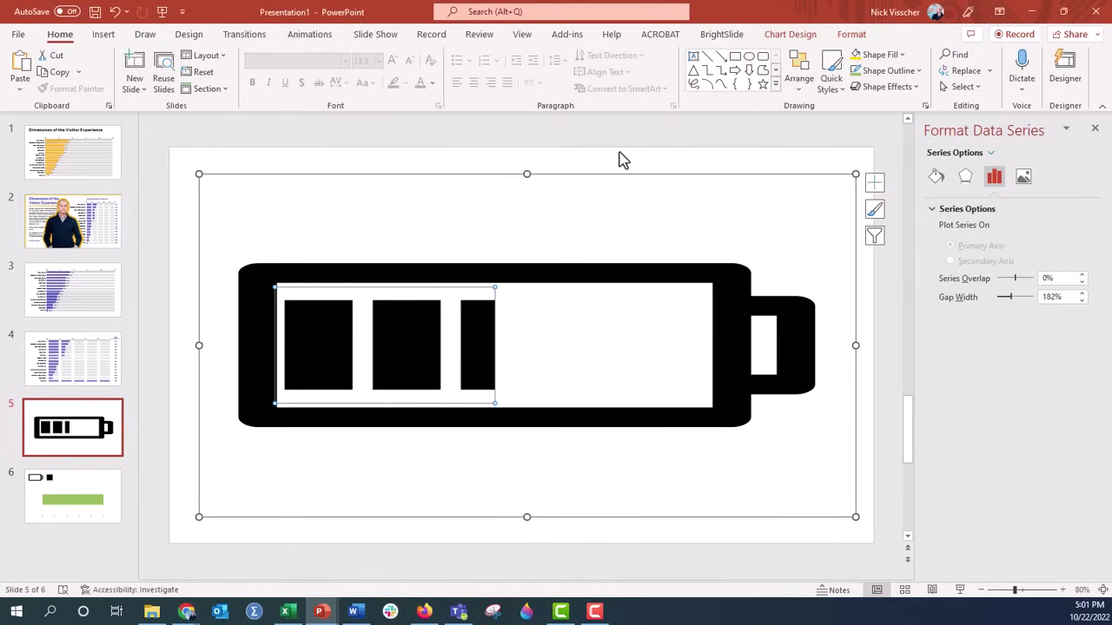
Go to slide 6 and inspect its chart axis, chart area and battery outline graphic
click(623, 159)
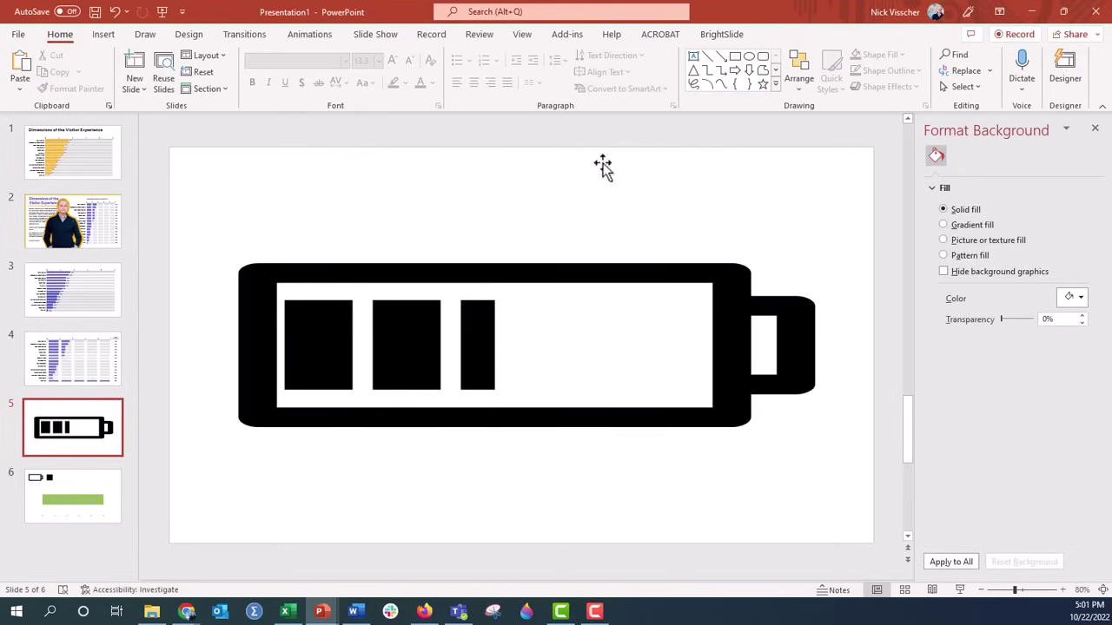
click(115, 520)
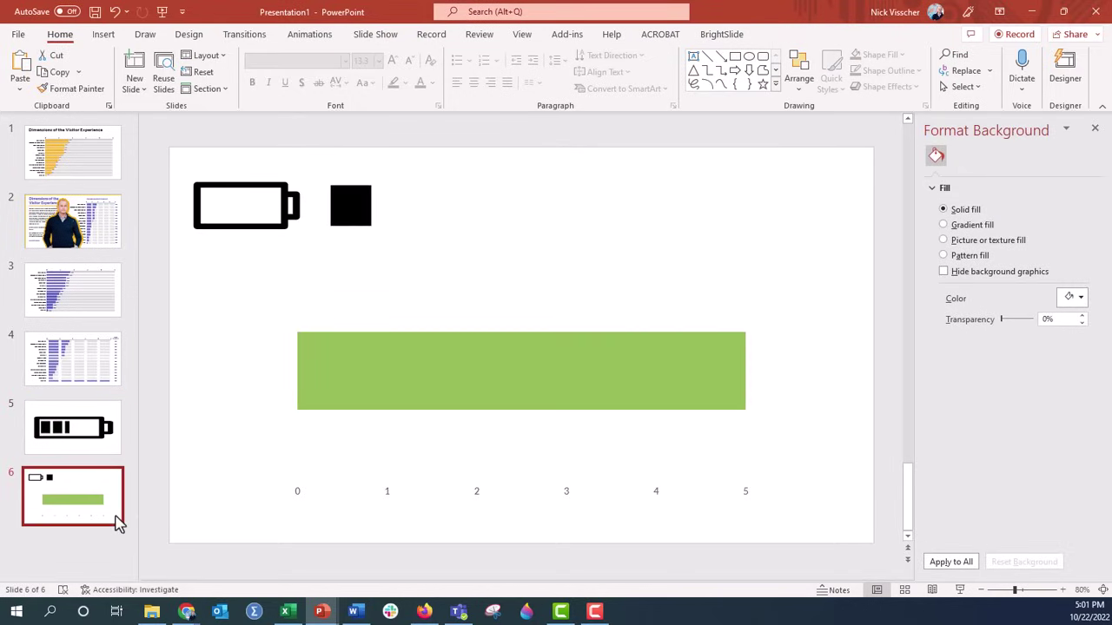
click(297, 493)
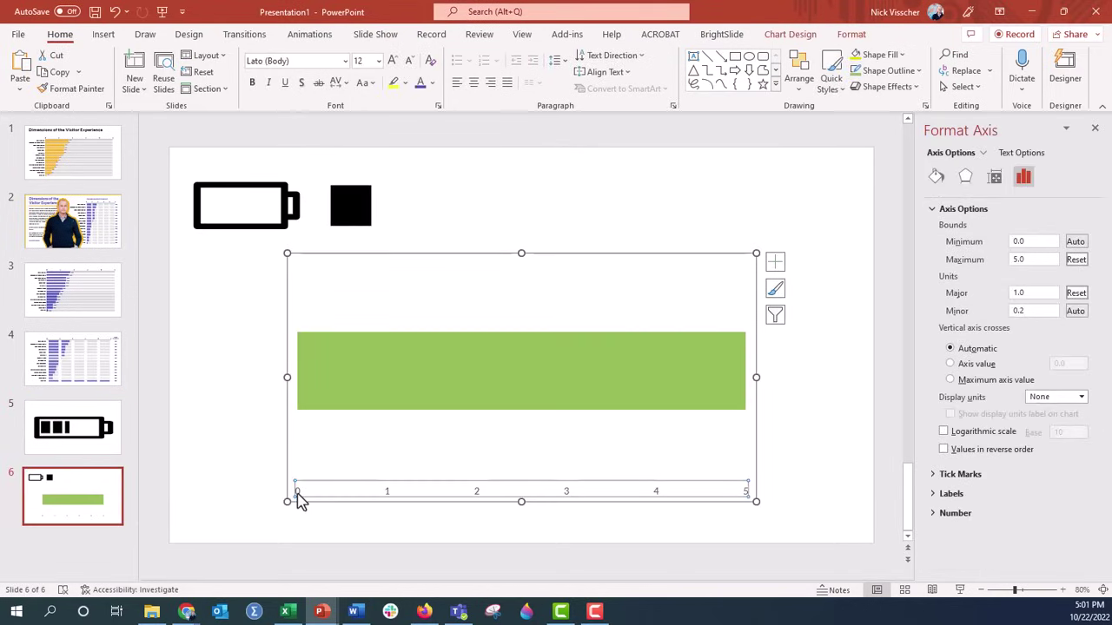
click(288, 462)
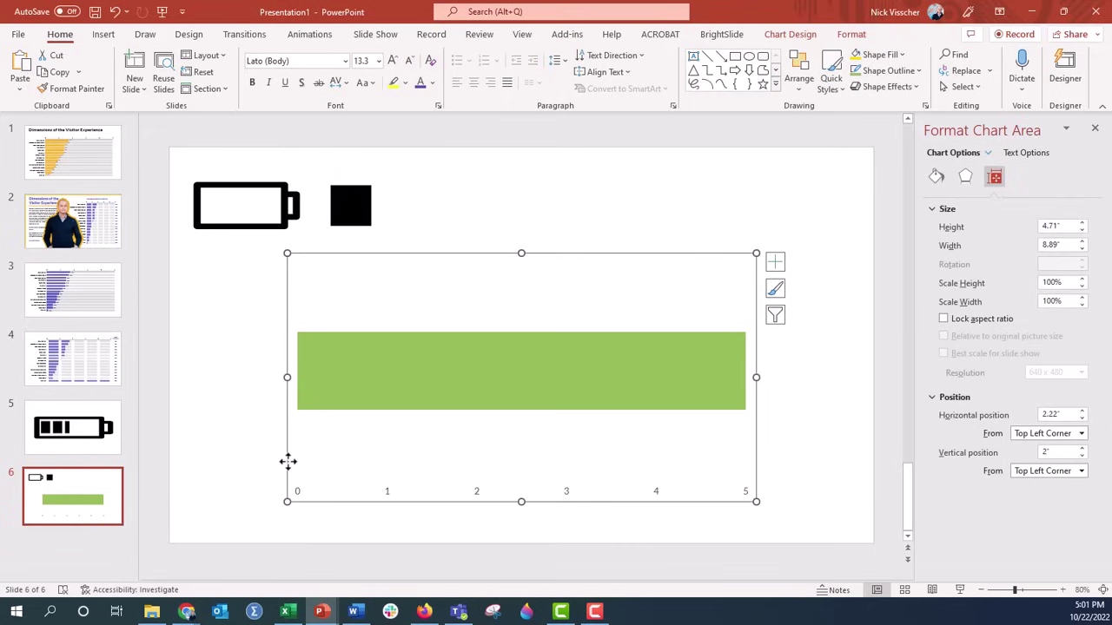
click(300, 496)
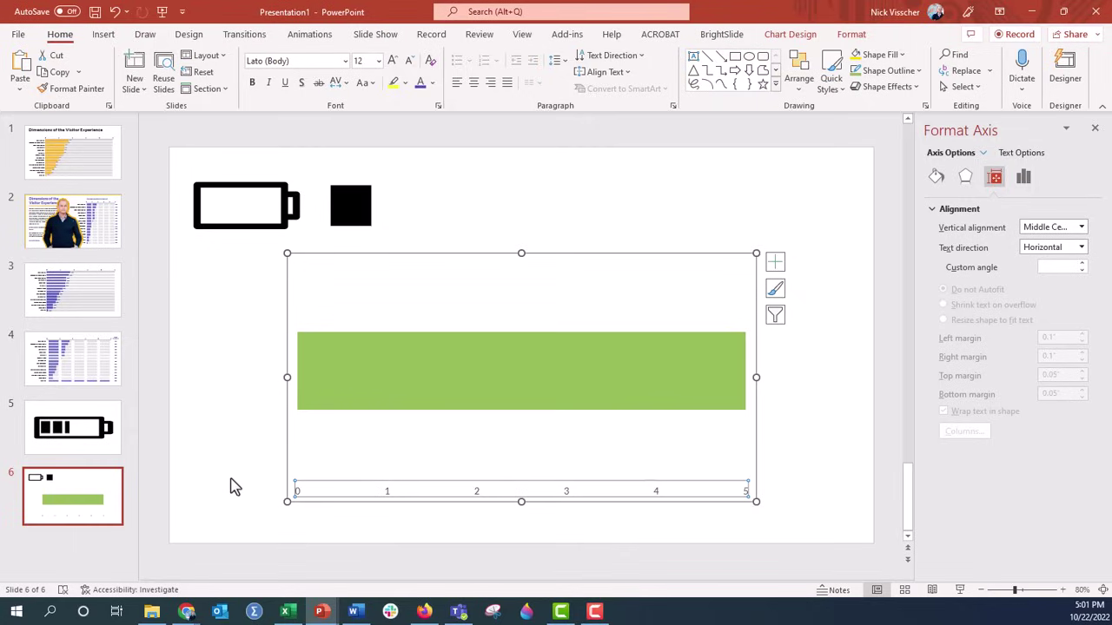
click(222, 228)
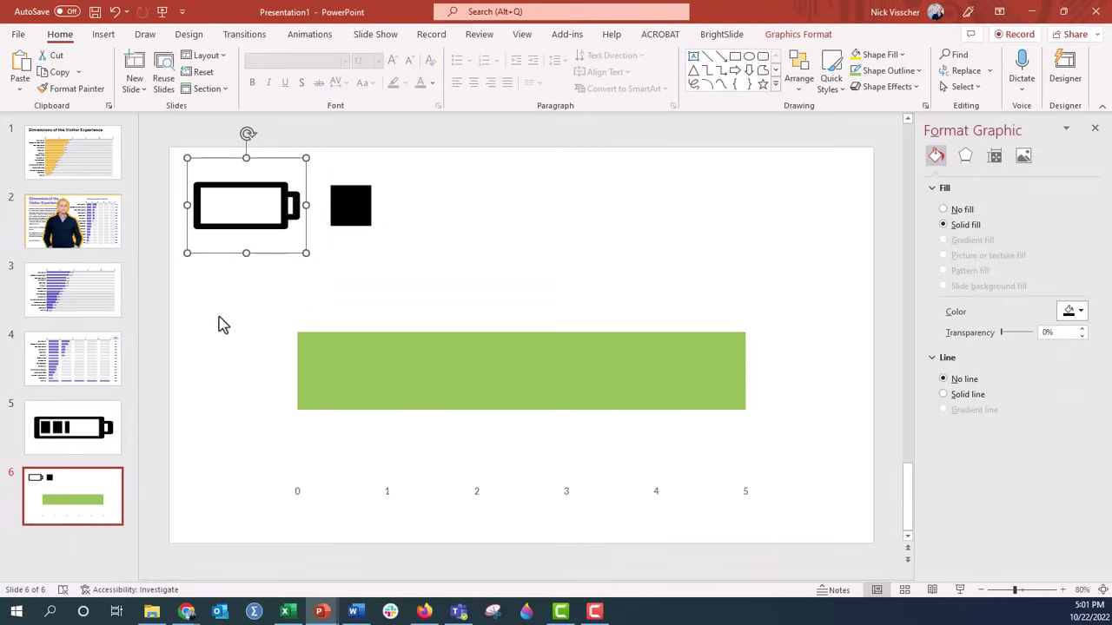
Fill the battery outline graphic with the green theme colour
click(359, 219)
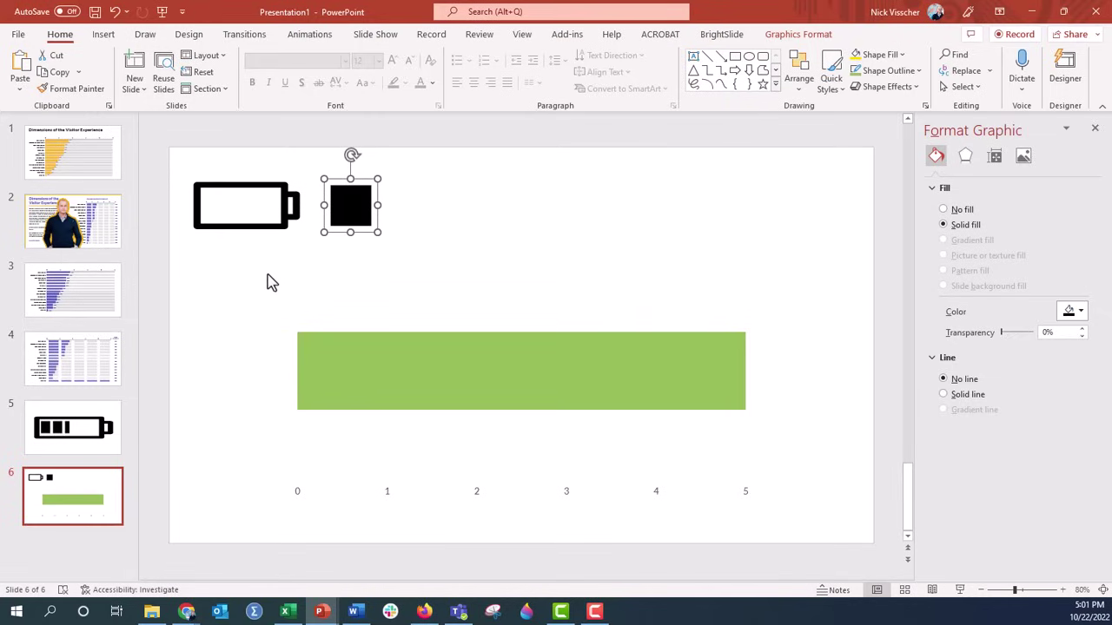
click(195, 228)
click(1070, 311)
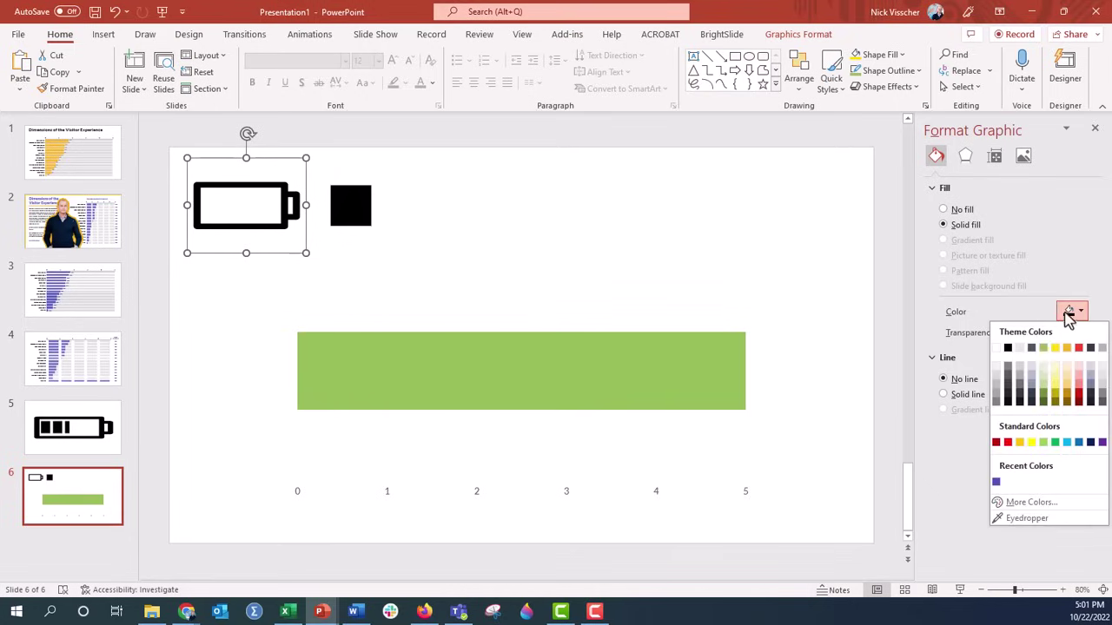
click(1043, 349)
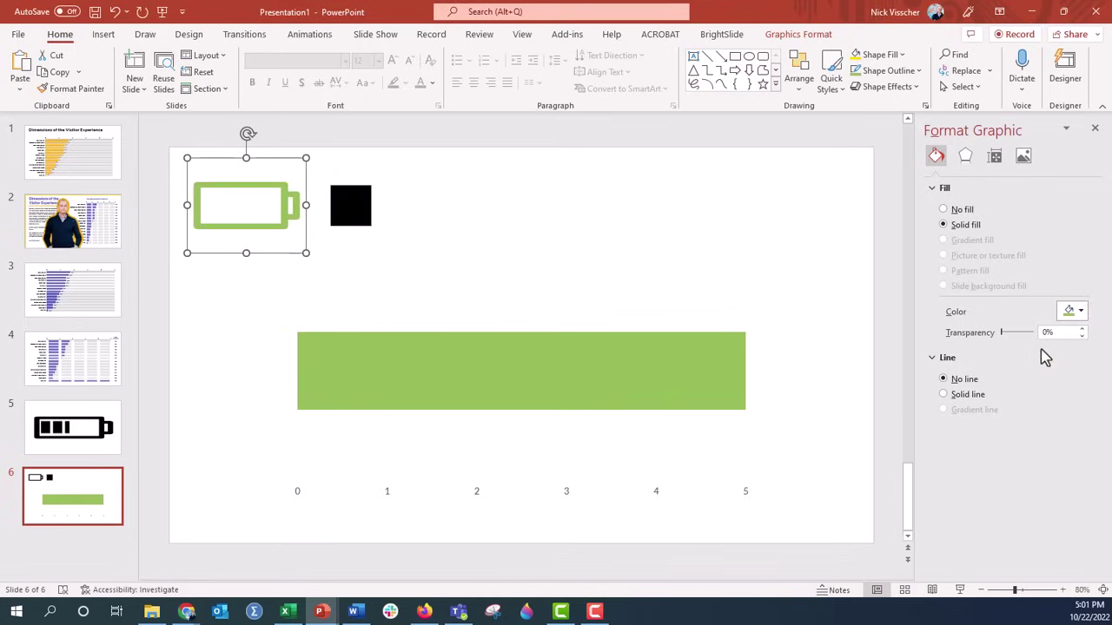
Fill the small black square with the same green theme colour
click(337, 205)
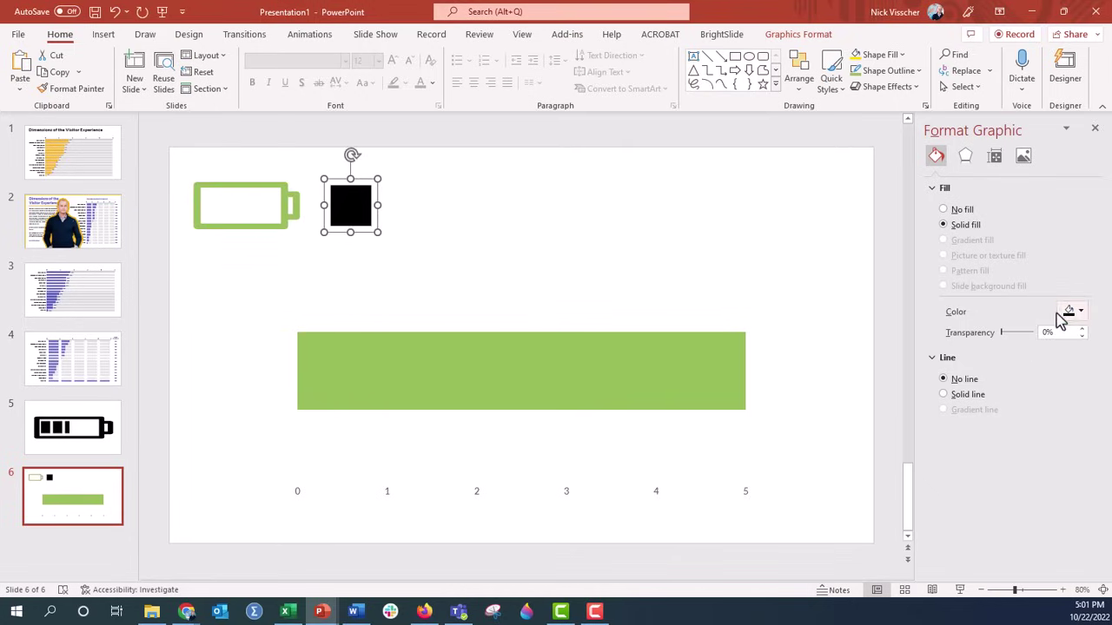
click(1069, 311)
click(1043, 349)
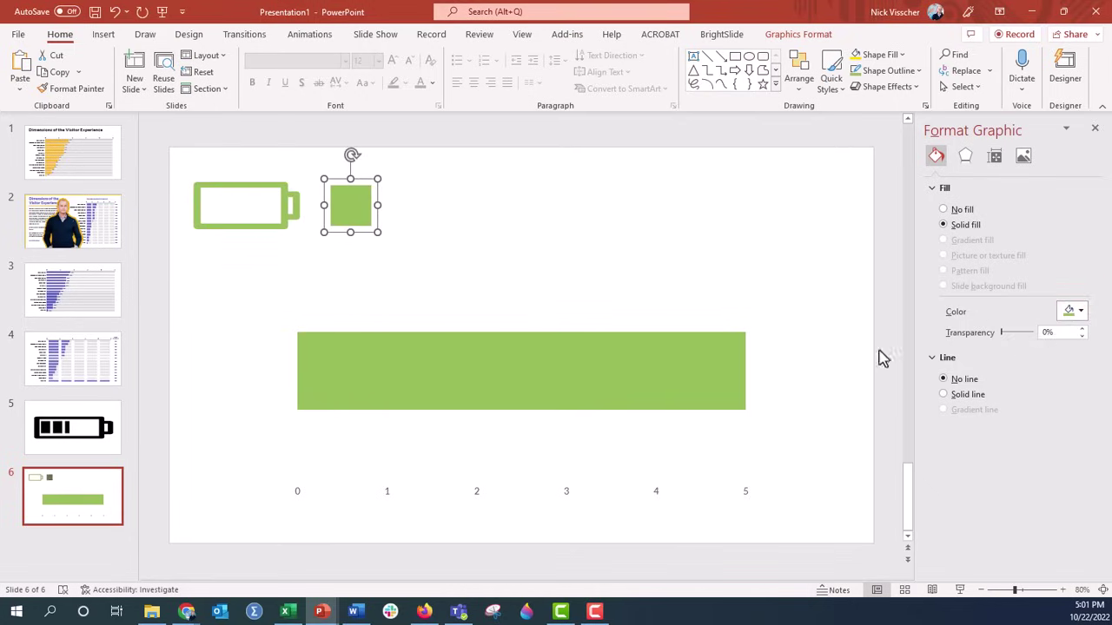
click(200, 365)
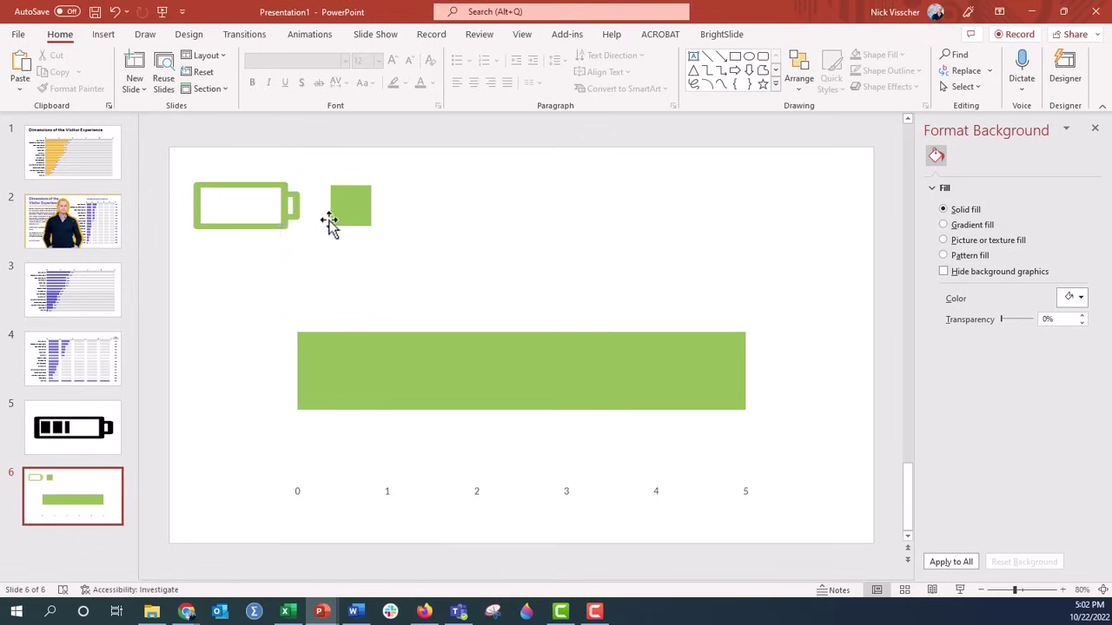
Copy the green square and use it as the bar's clipboard picture fill, stacked one per unit
click(352, 206)
right_click(354, 207)
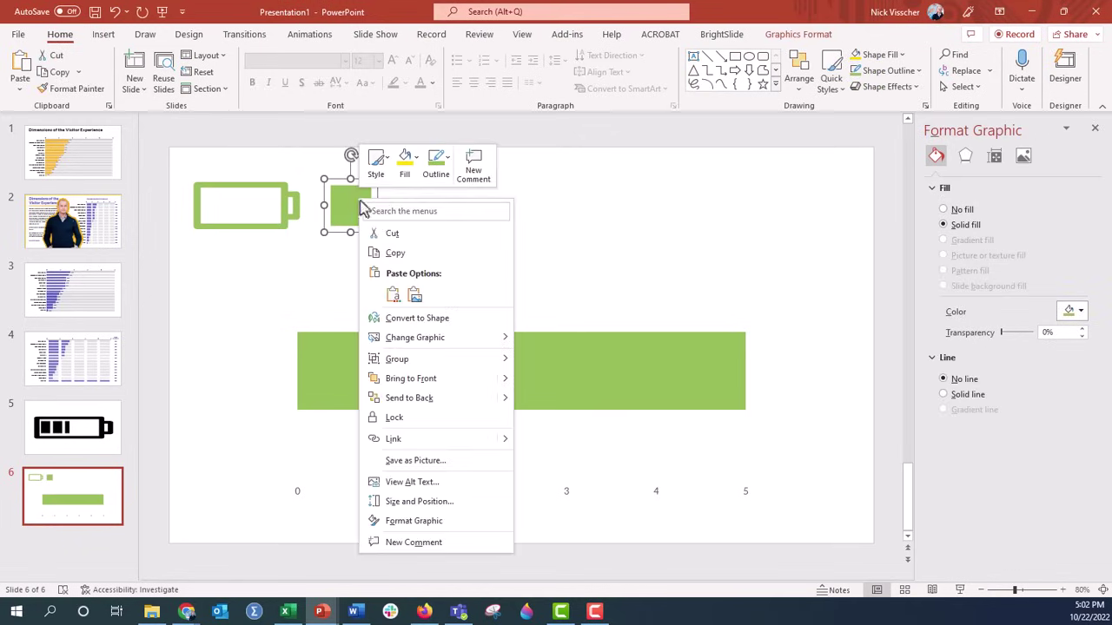
click(449, 255)
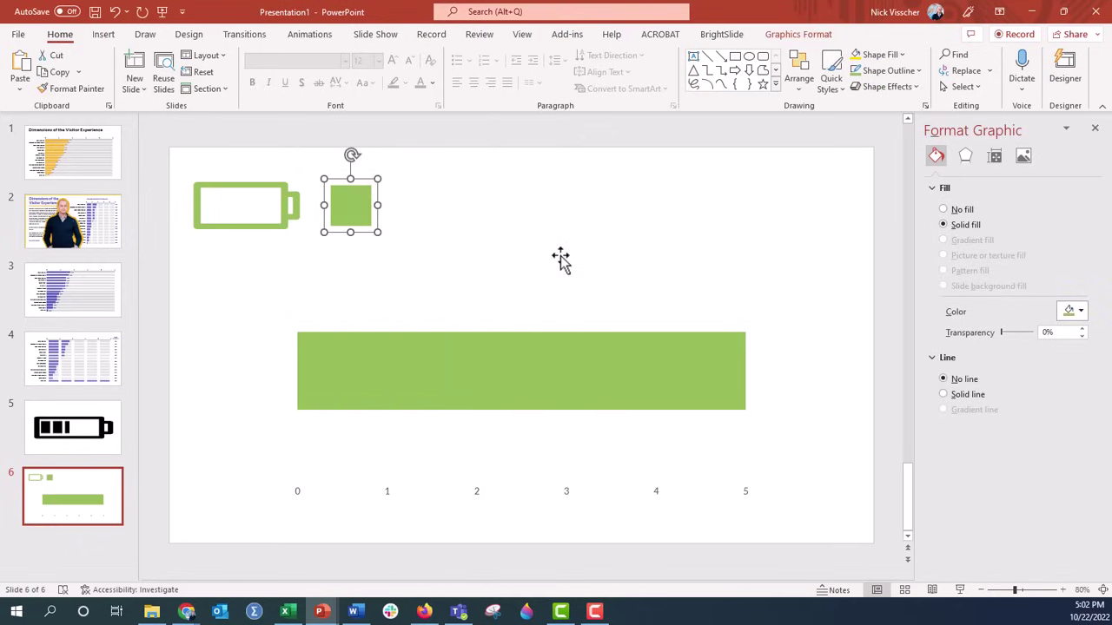
click(706, 398)
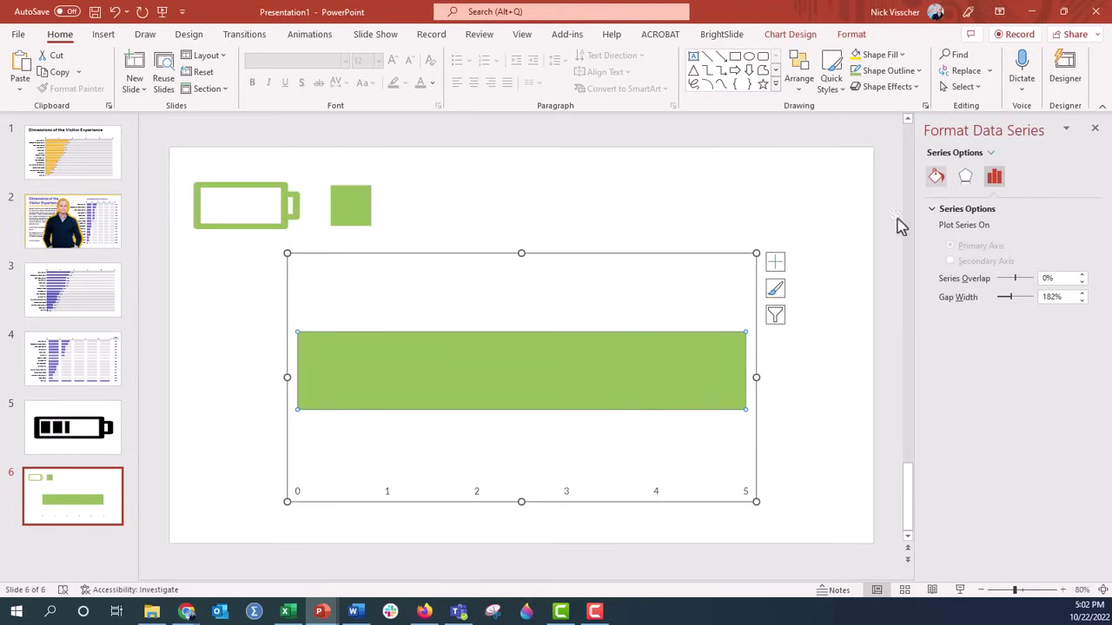
click(937, 178)
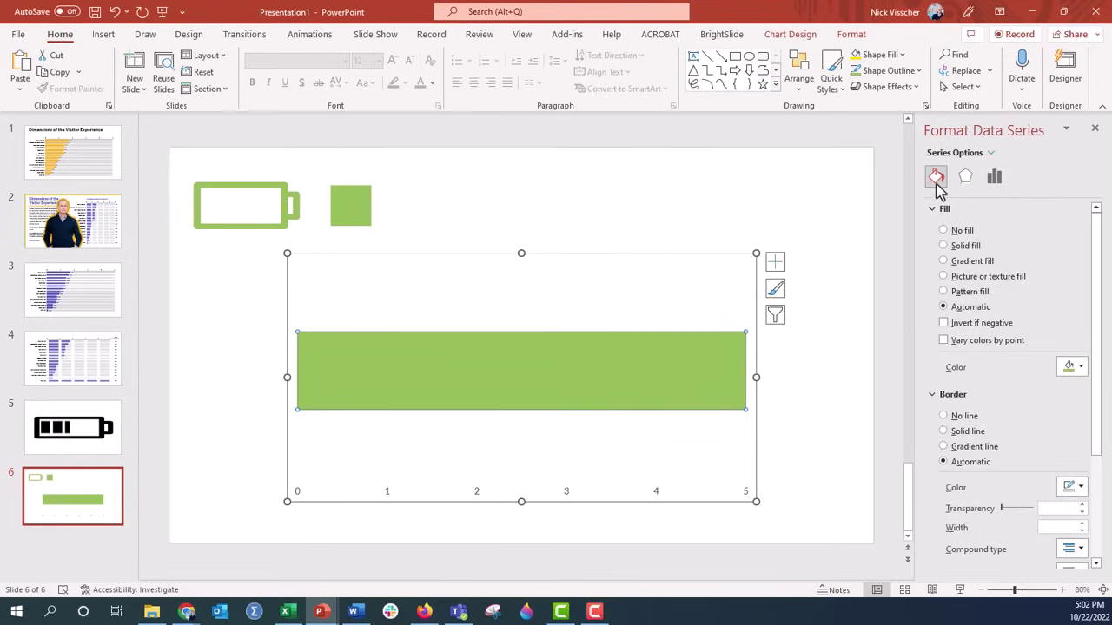
click(1017, 278)
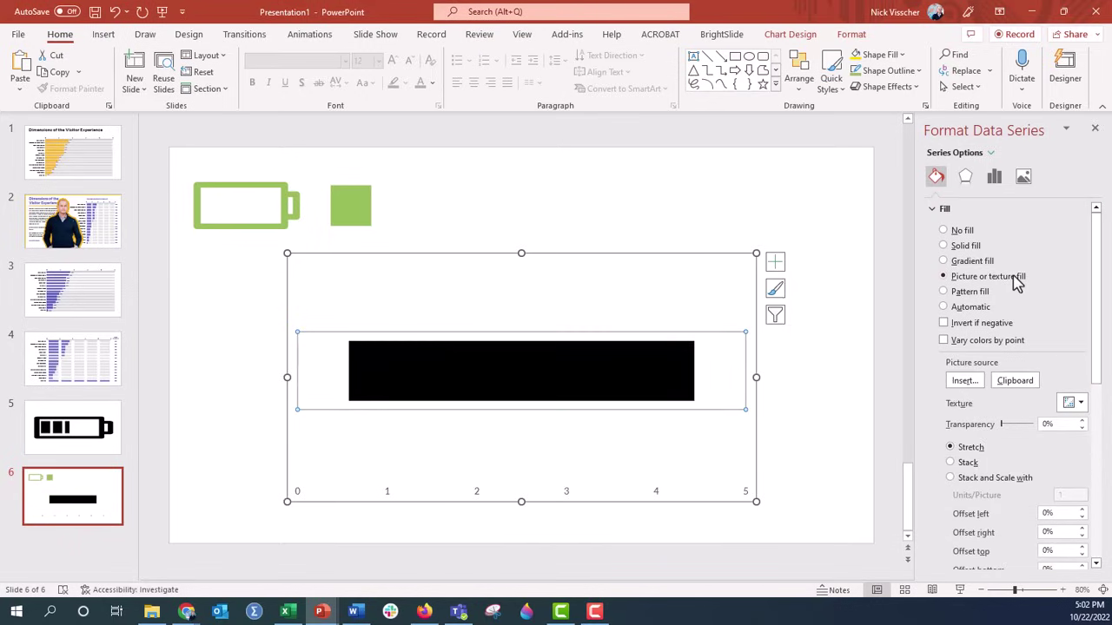
click(1016, 382)
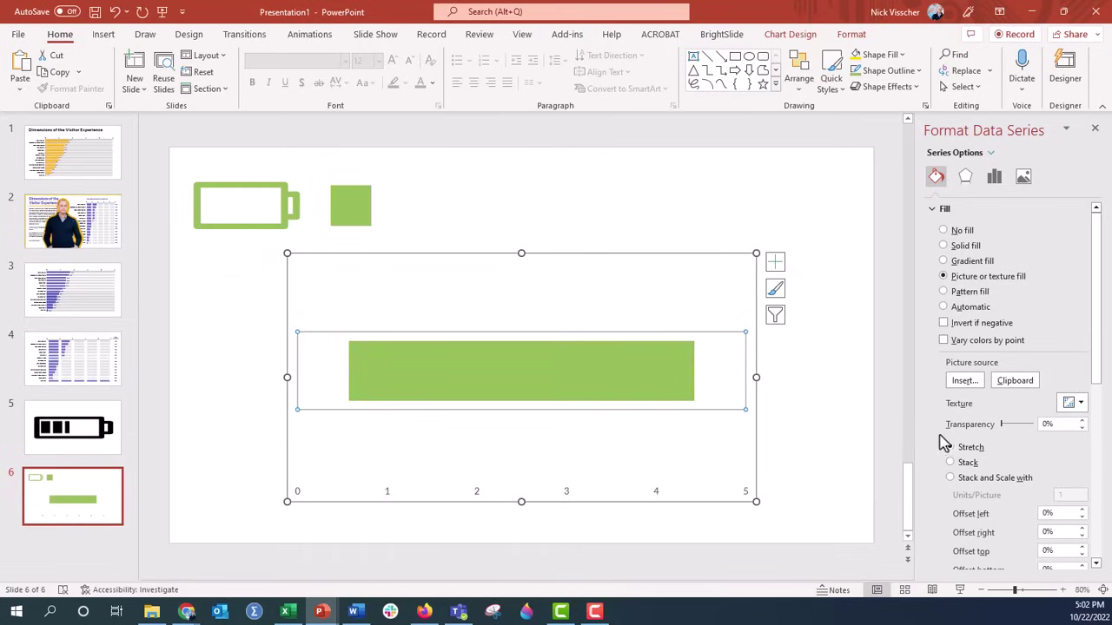
click(1005, 480)
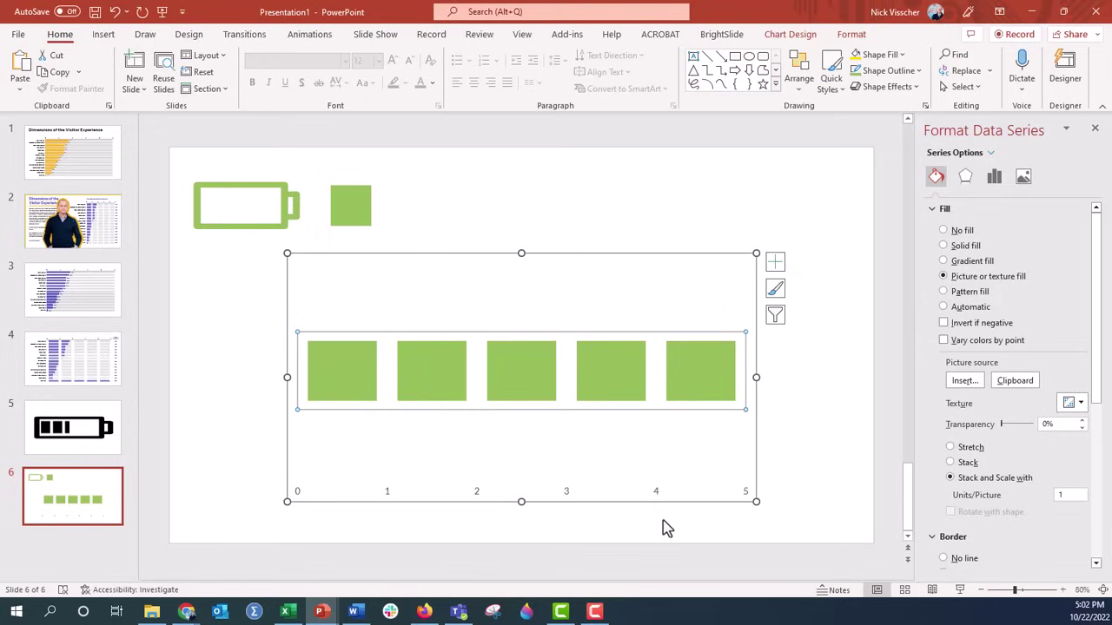
Select the green battery outline to copy it
click(784, 516)
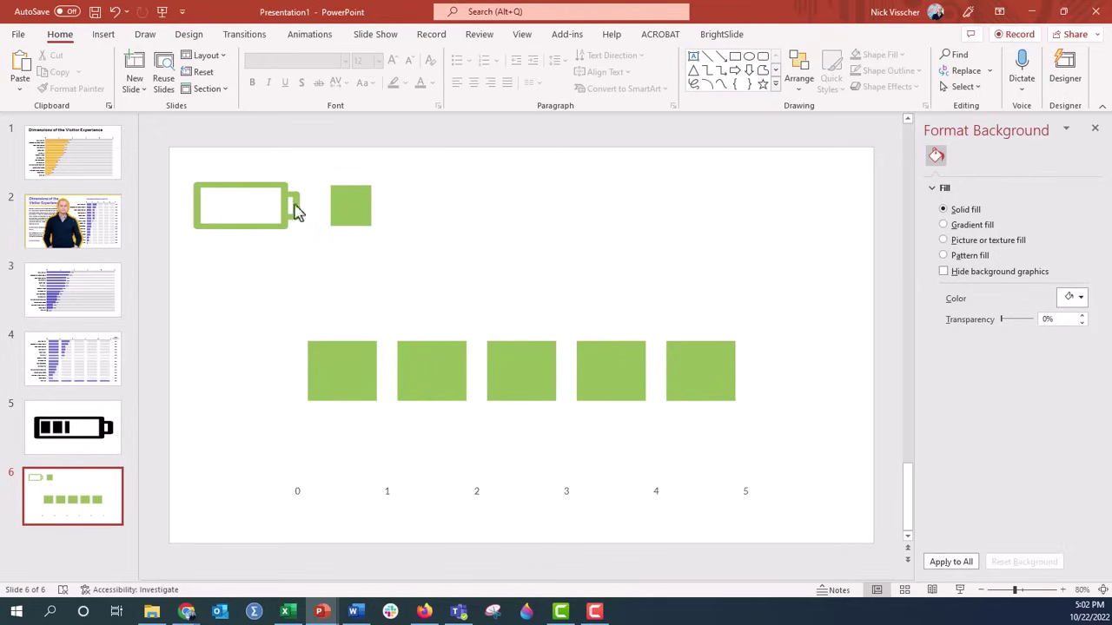
click(264, 189)
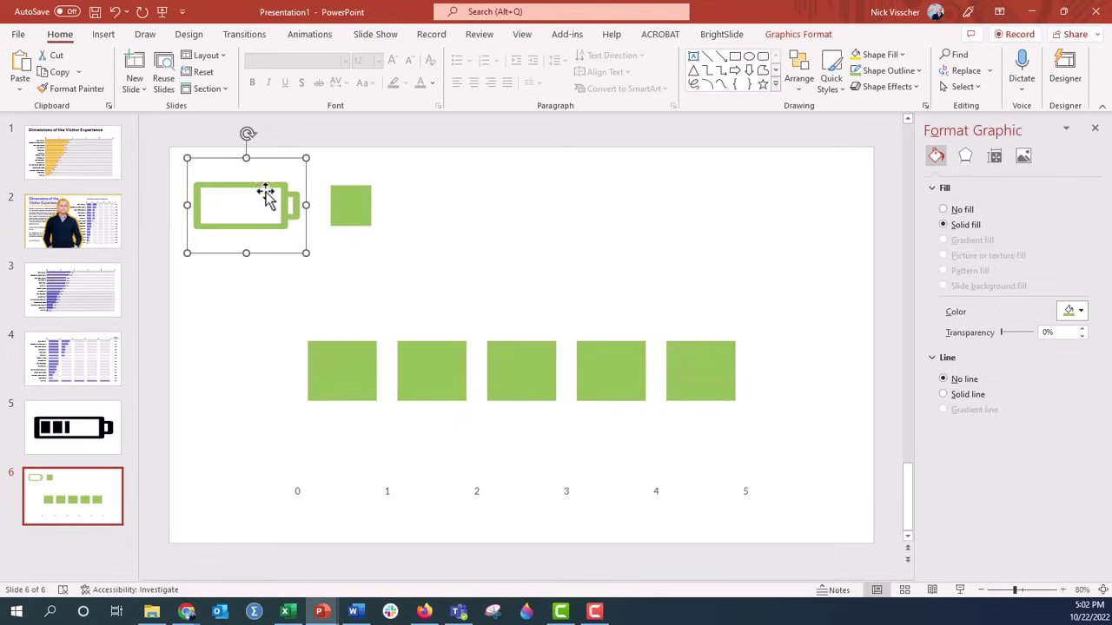
right_click(283, 258)
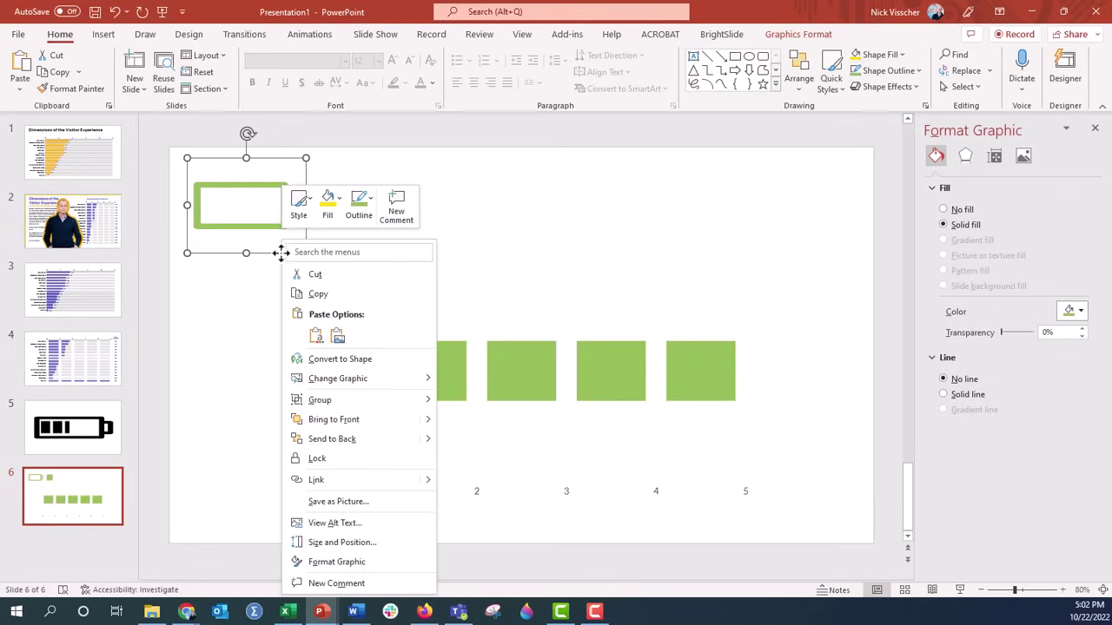
Copy the green battery outline and set it as the plot area's picture fill from the clipboard
click(351, 298)
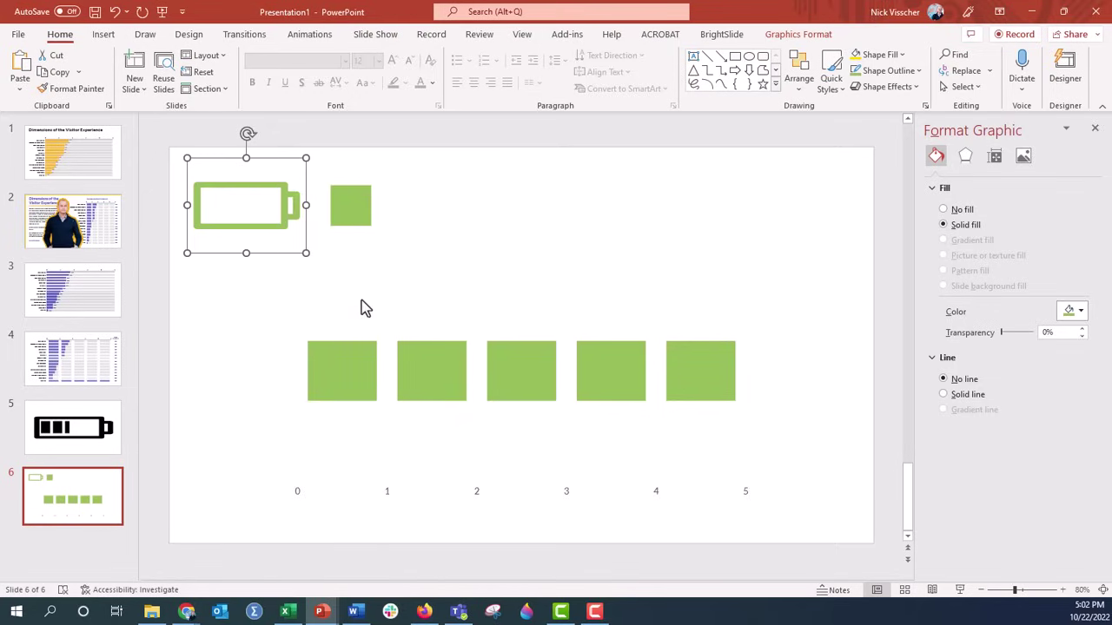
click(435, 386)
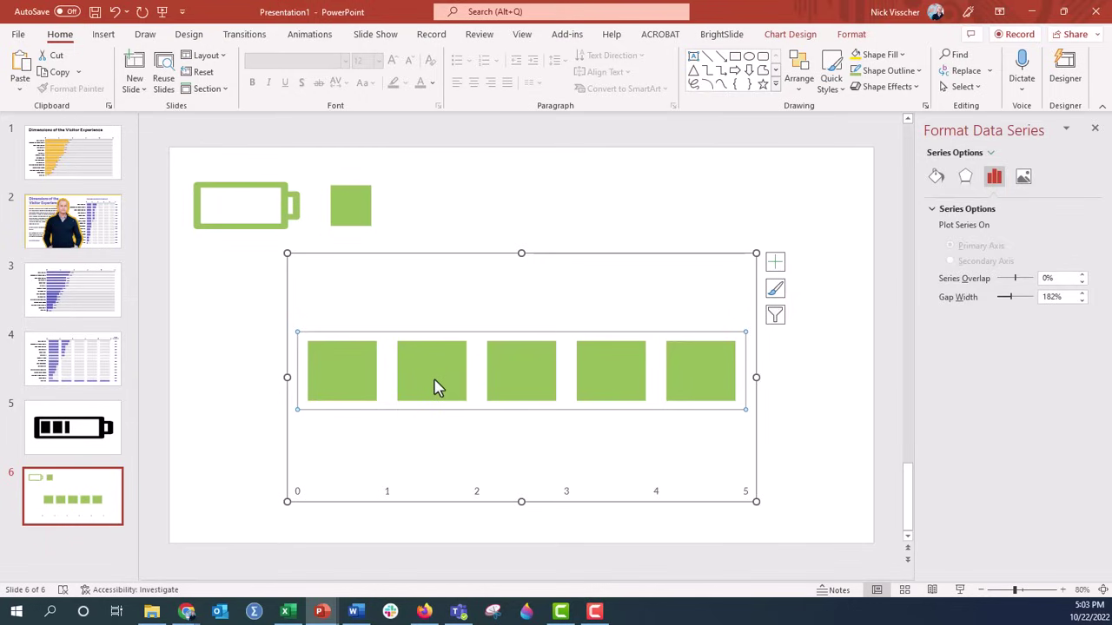
click(467, 317)
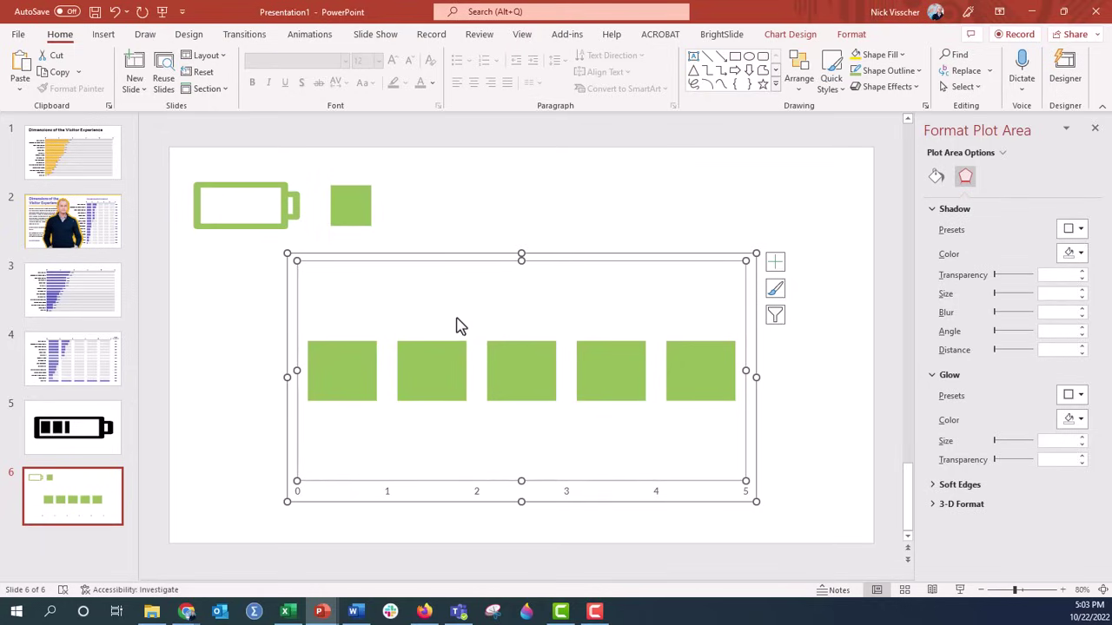
click(937, 177)
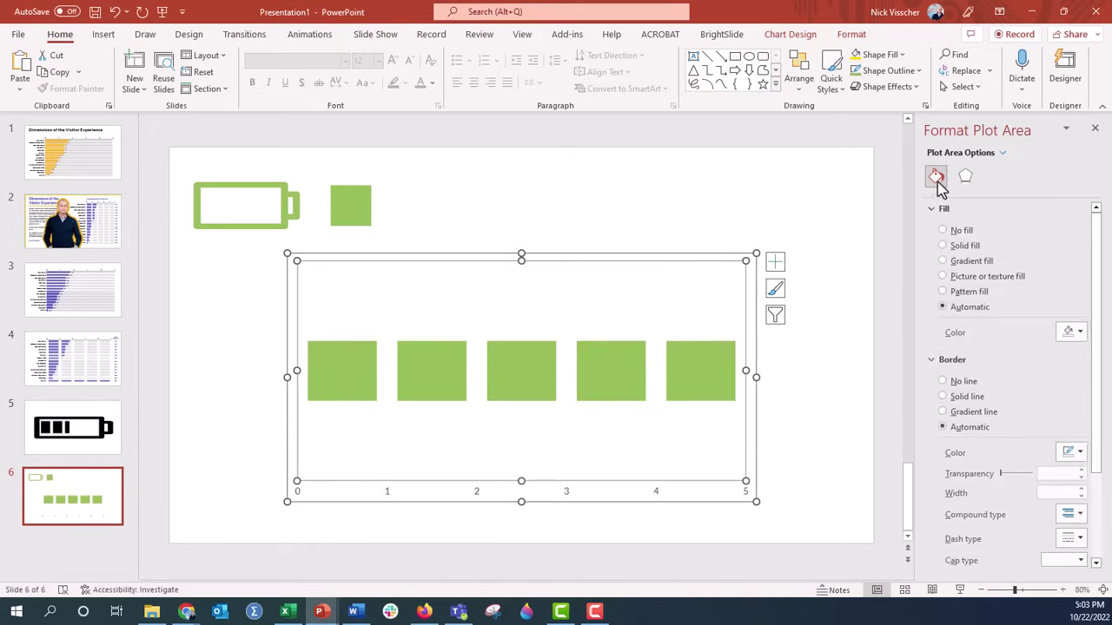
click(1020, 278)
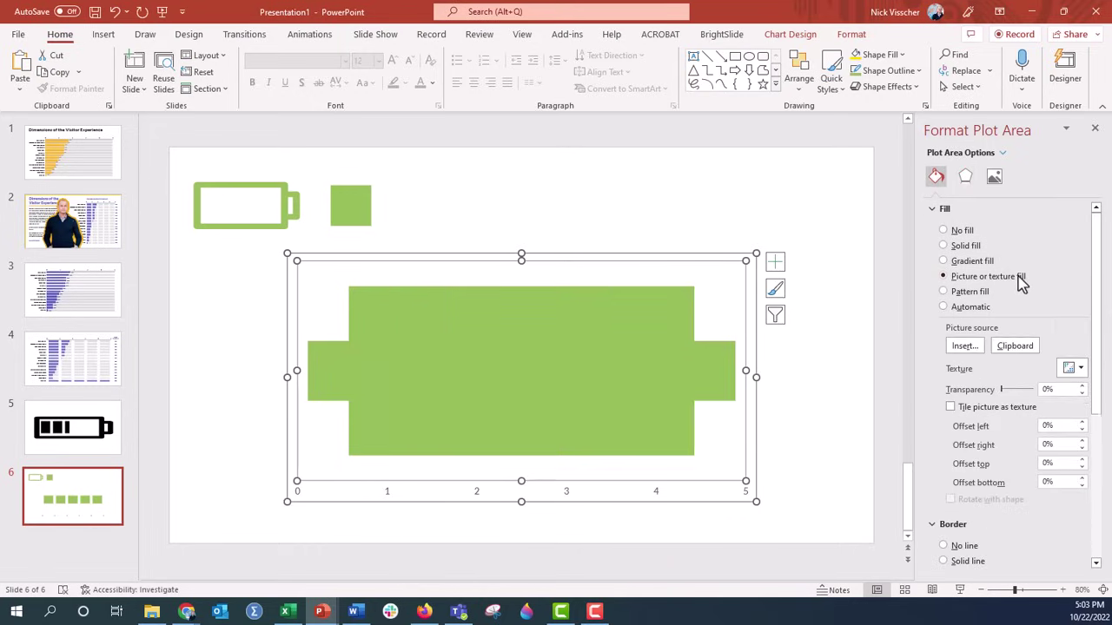
click(1014, 346)
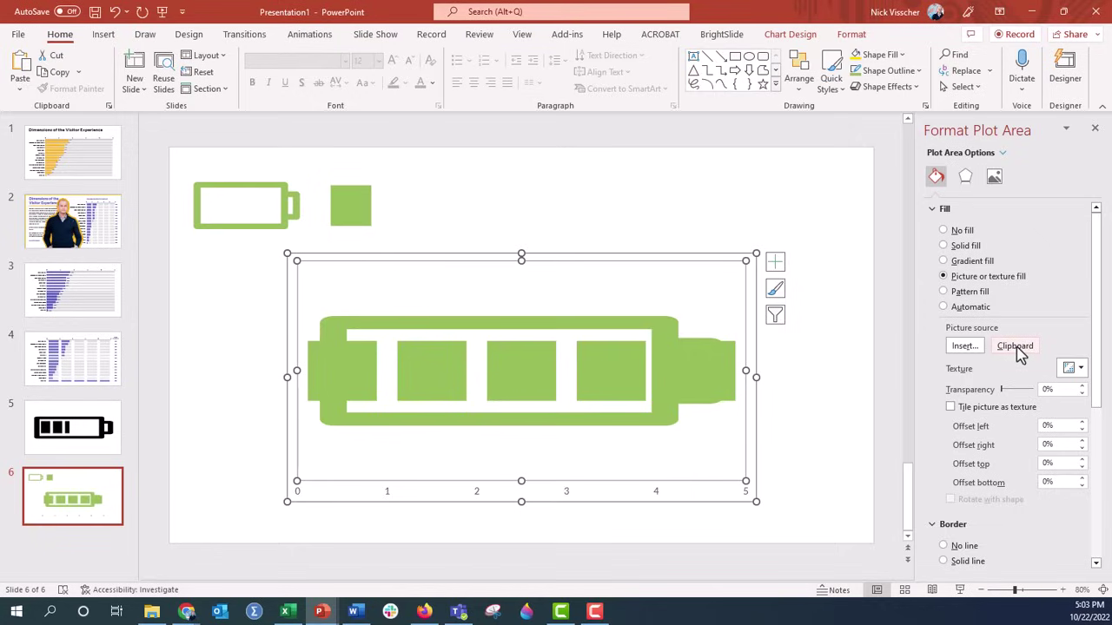
click(816, 474)
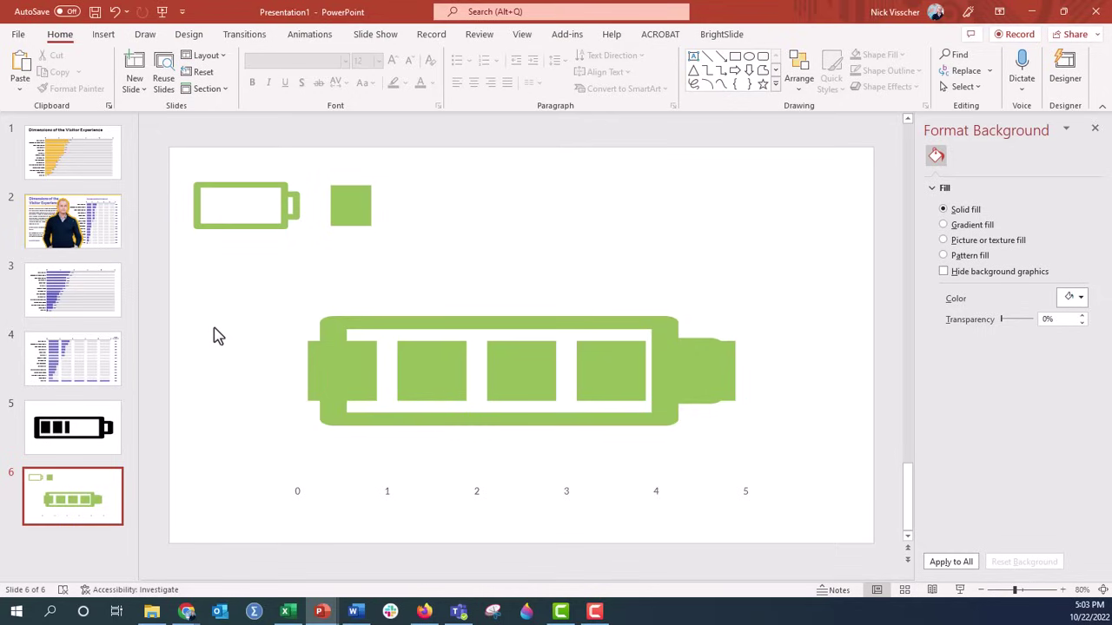
Drag the chart's left and right handles to resize it to 10.03" by 4.71"
click(294, 497)
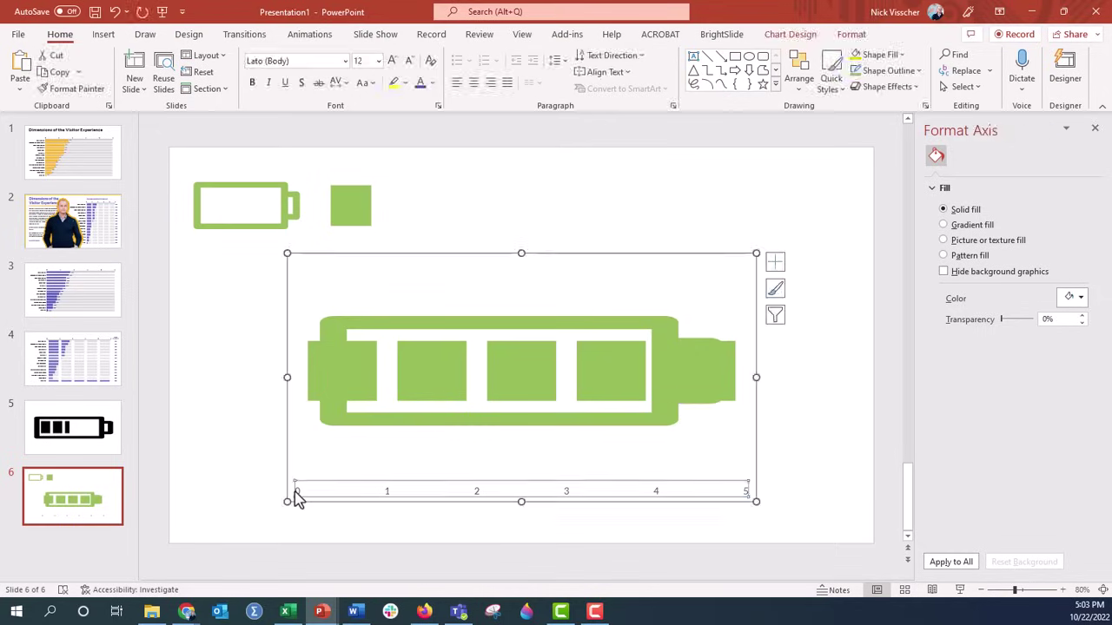
drag(287, 377, 256, 408)
drag(756, 377, 787, 390)
click(672, 494)
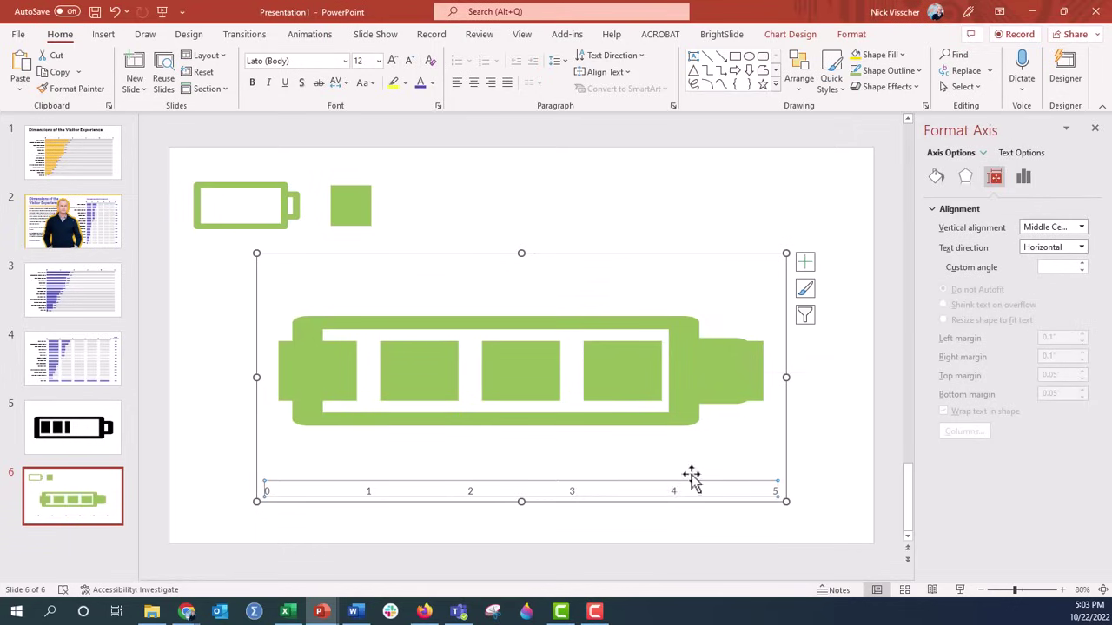
Set the horizontal axis maximum bound to 6.5
click(1024, 179)
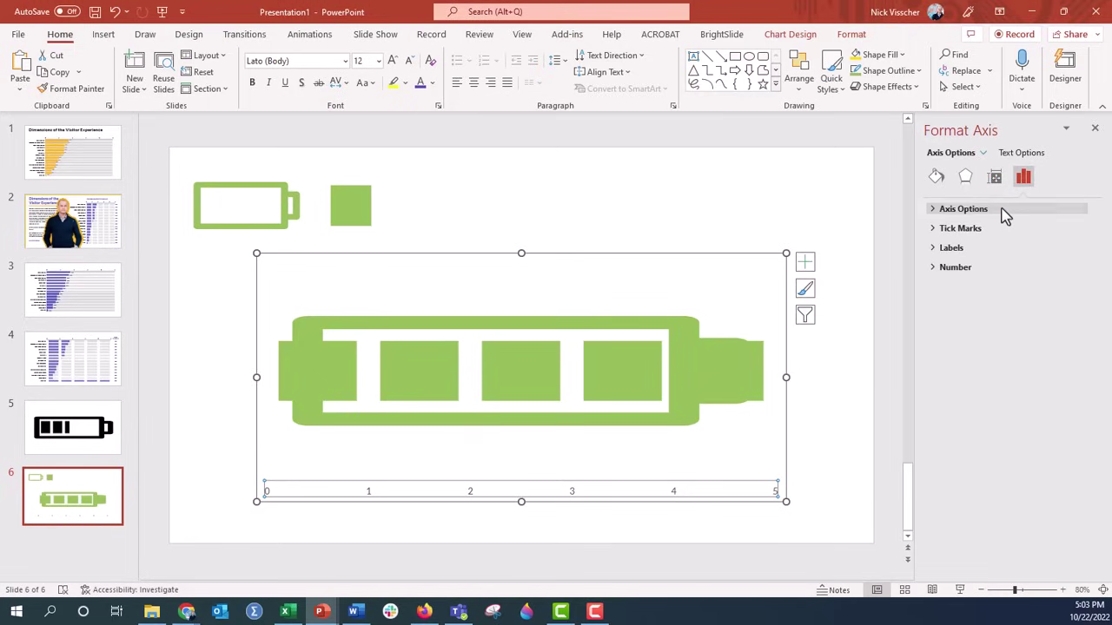
click(1003, 213)
double_click(1021, 260)
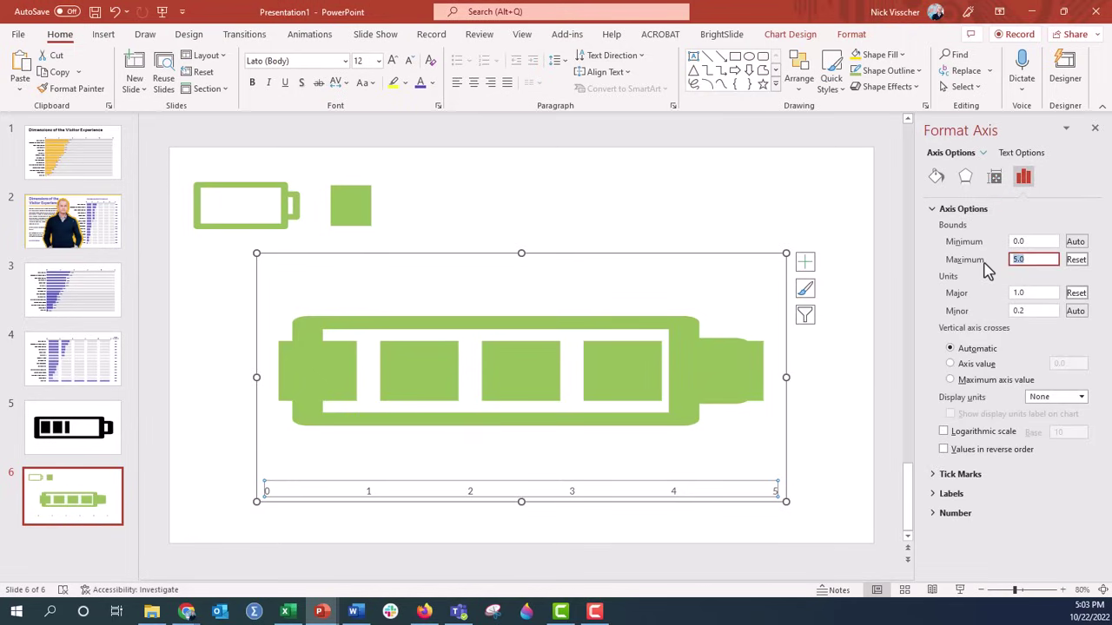
text(6.5)
key(Return)
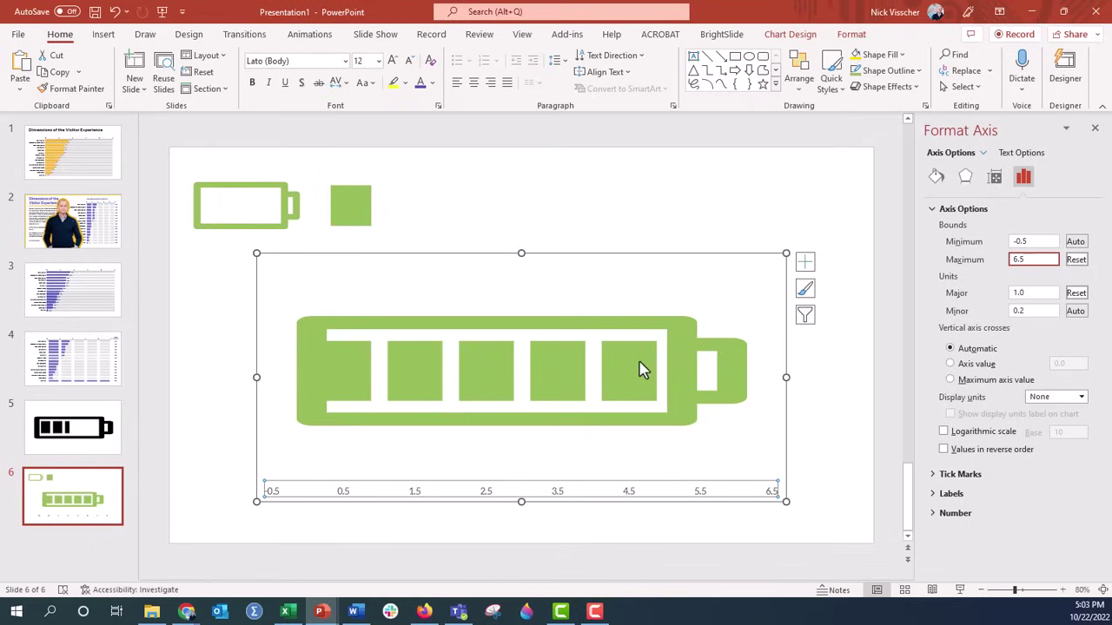
Set the axis minimum to -0.78 and colour the axis labels white to hide them
mouse_move(640, 369)
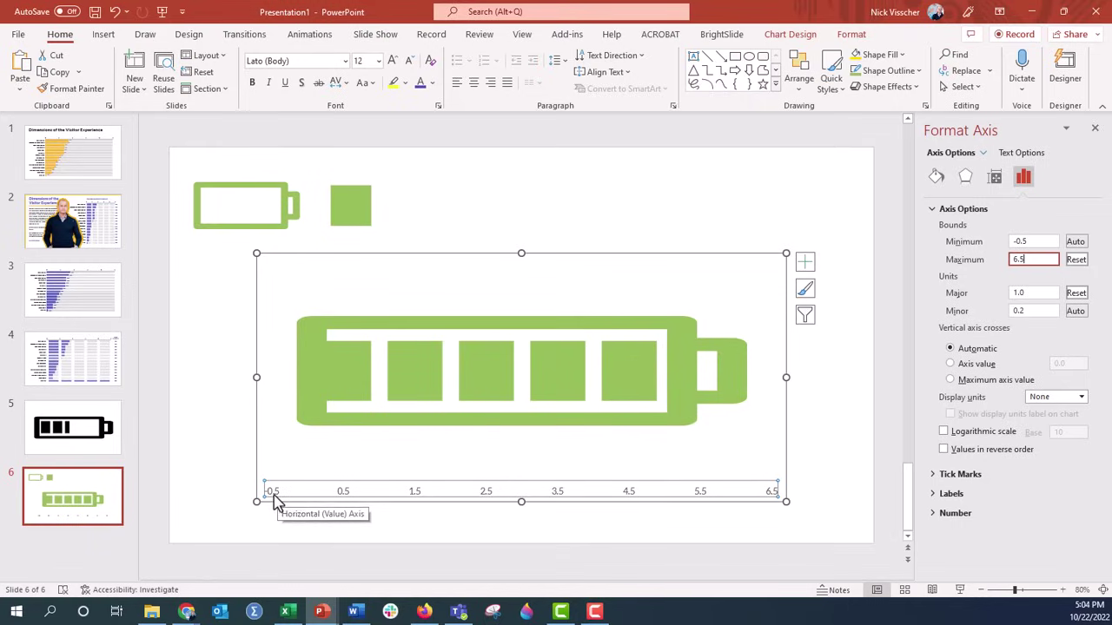
click(1023, 243)
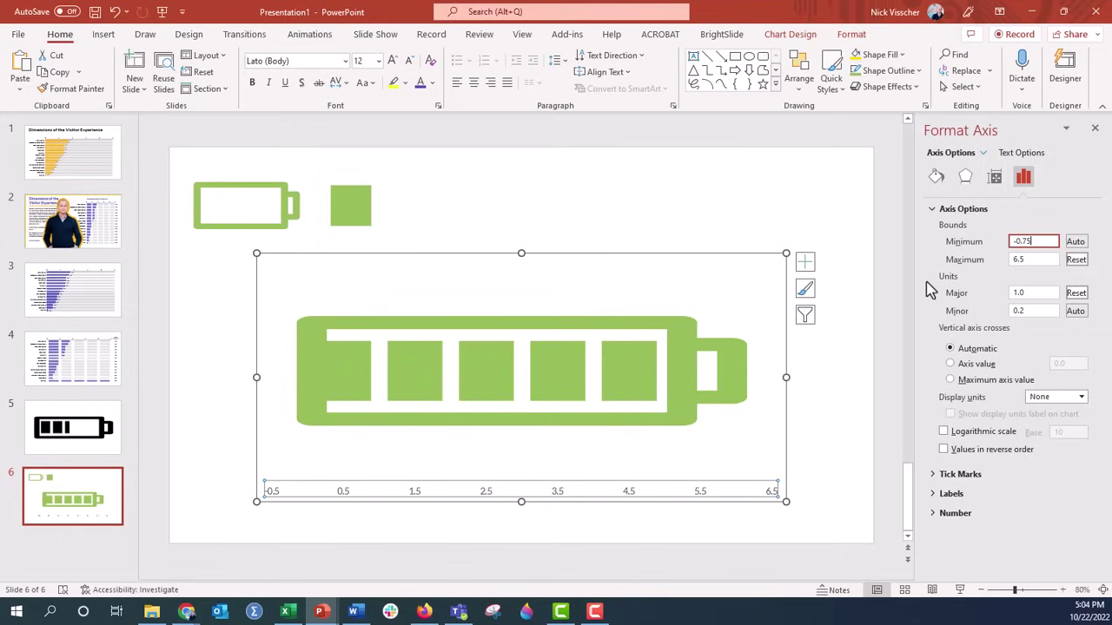
key(Return)
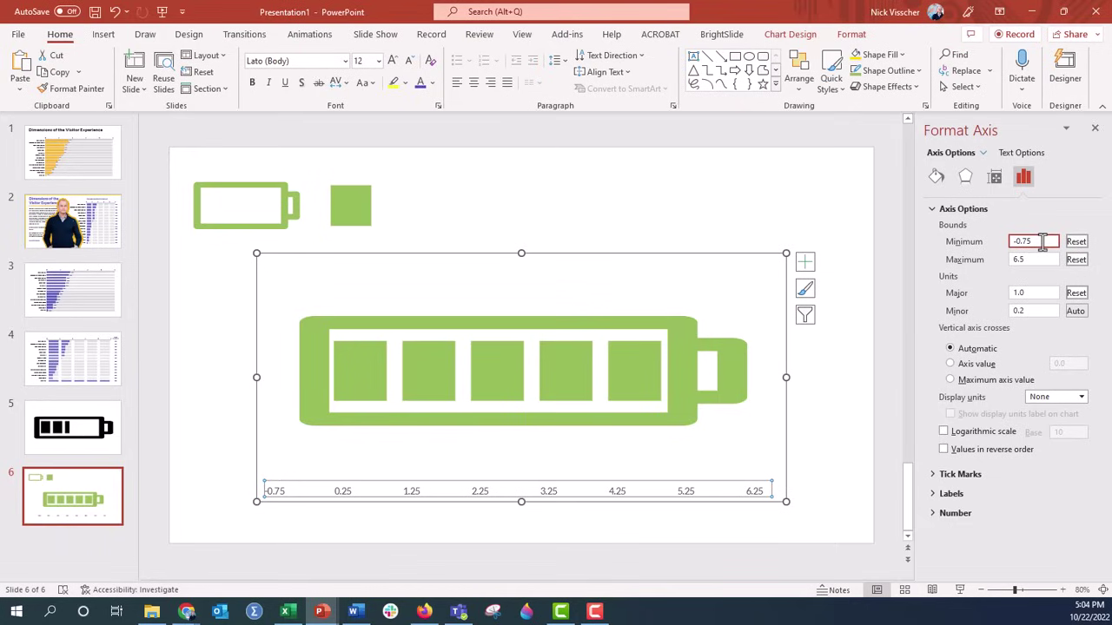
key(Return)
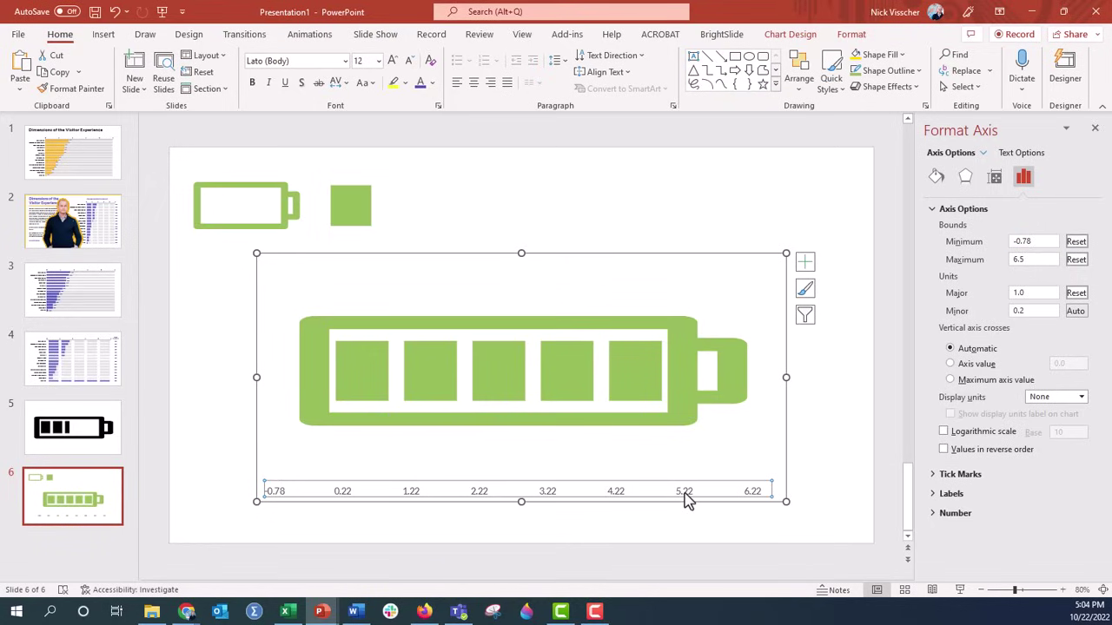
click(430, 83)
click(419, 127)
Through Edit Data, set Battery Fill in B2 to 1.5 and close the data sheet
click(231, 344)
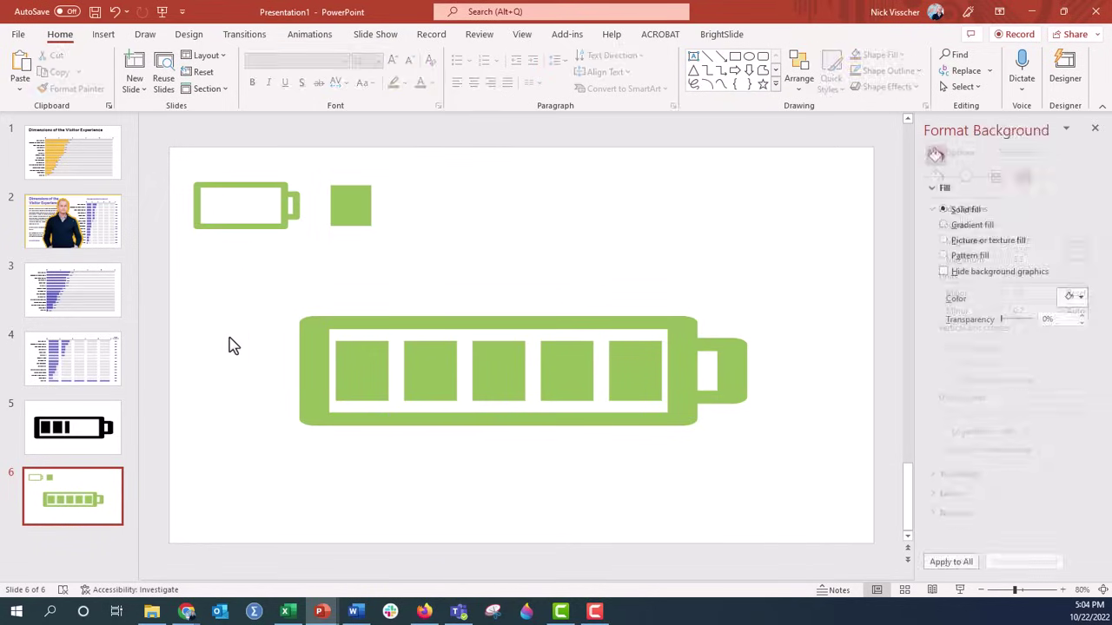
click(346, 391)
right_click(582, 373)
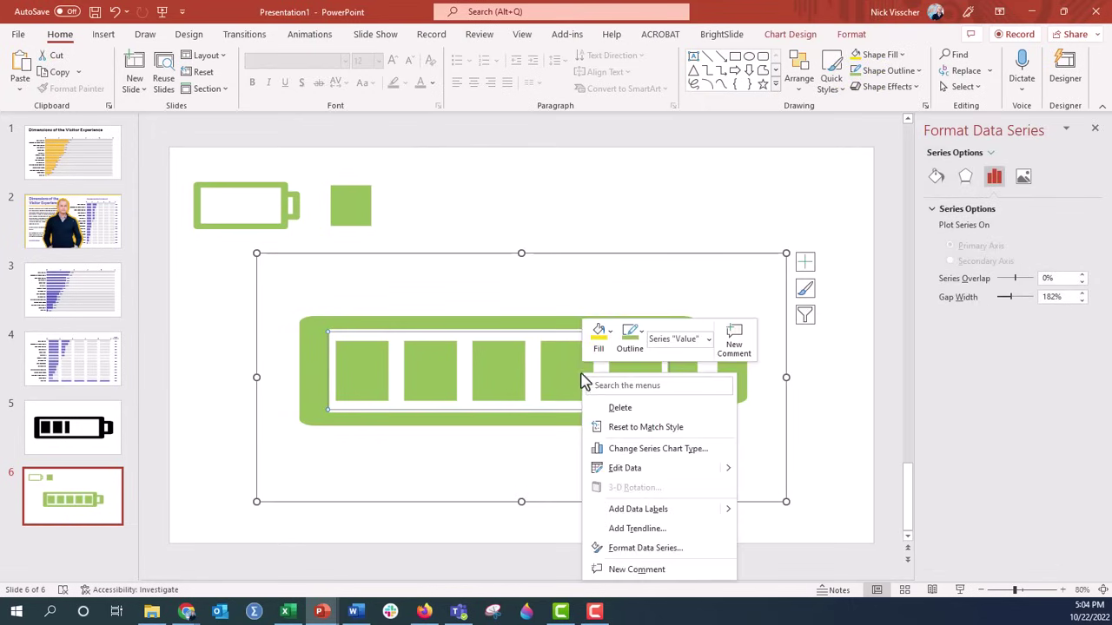
click(667, 474)
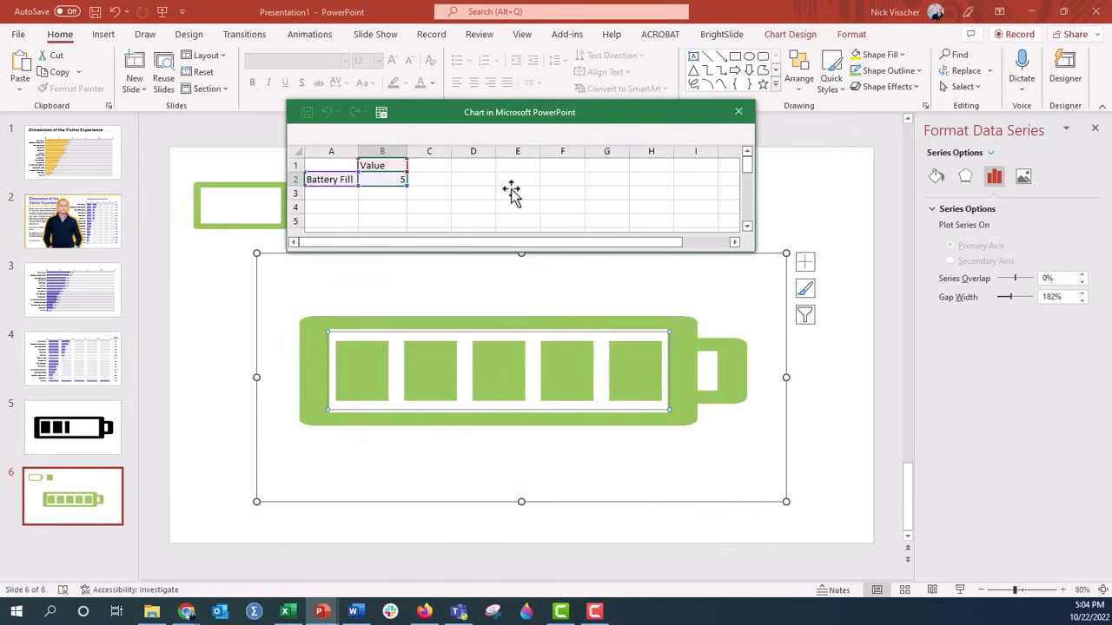
text(1.5)
key(Return)
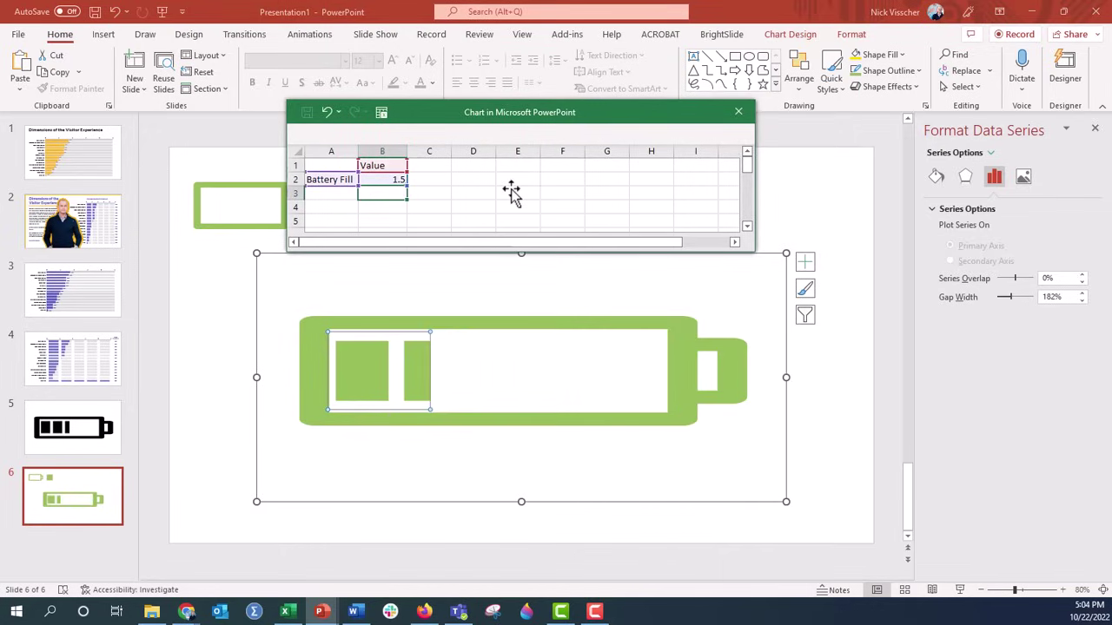
click(738, 111)
click(195, 316)
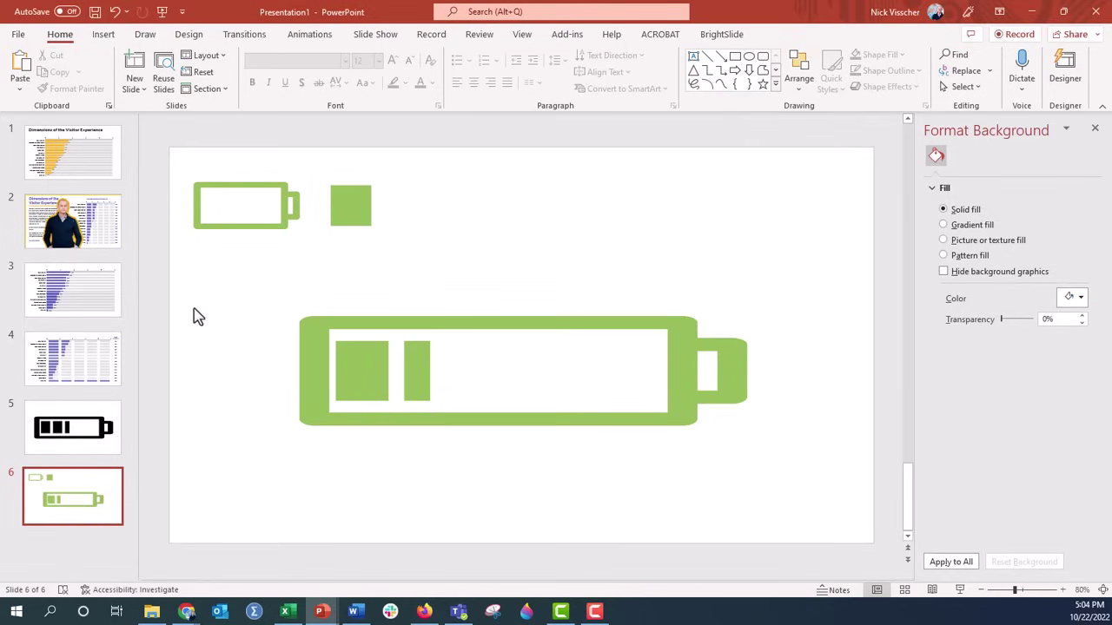
Narrow the chart from its left edge and set Battery Fill to 3.5 in the data sheet
click(307, 363)
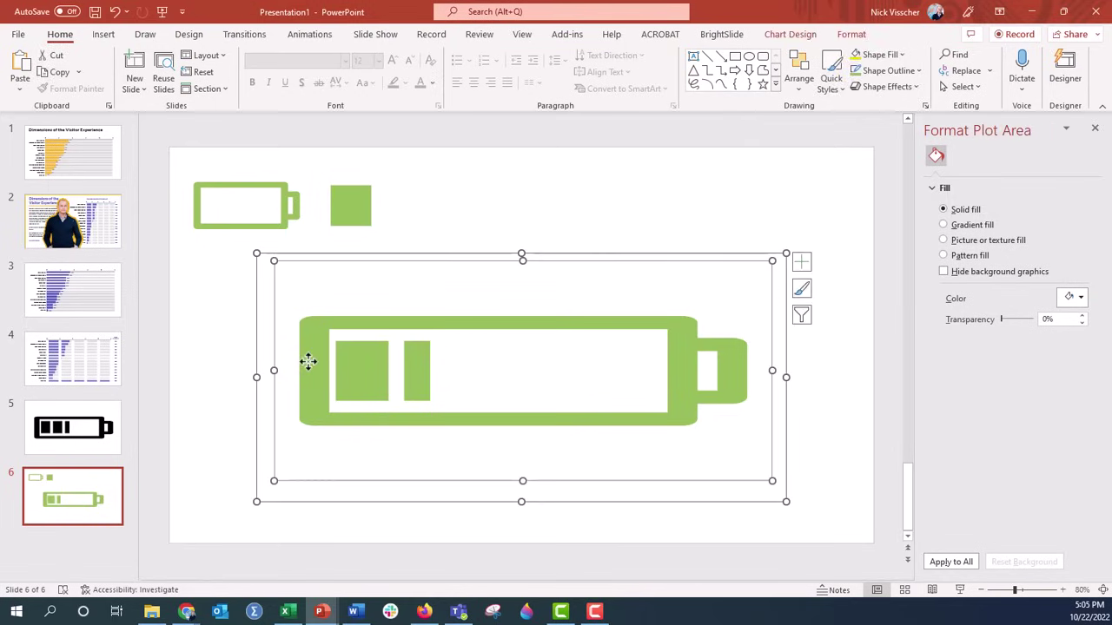
drag(258, 377, 415, 392)
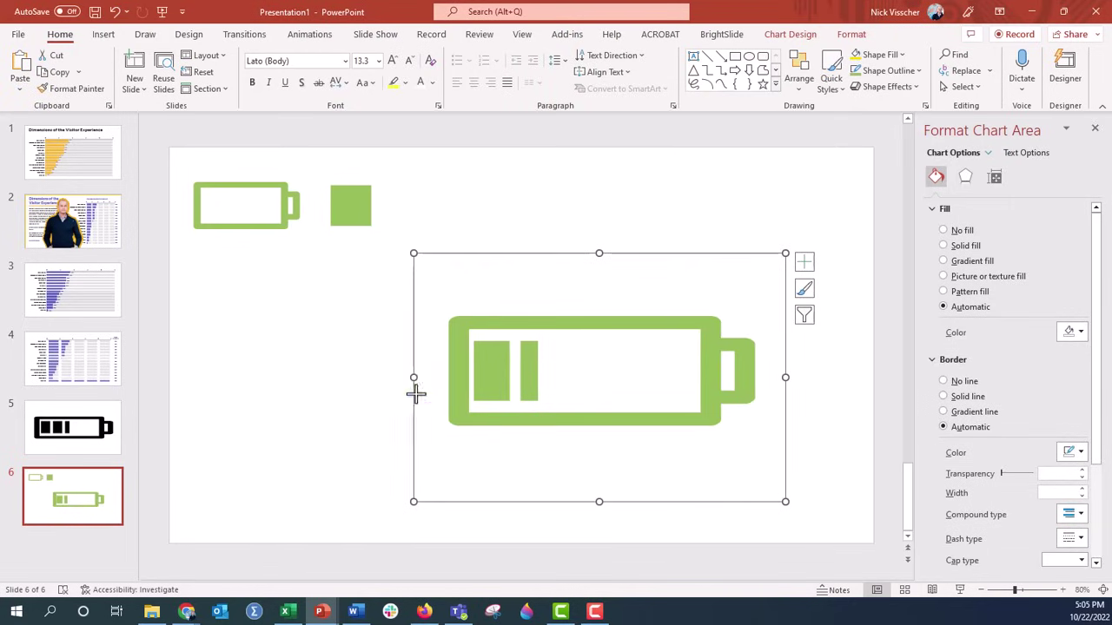
click(532, 391)
right_click(533, 391)
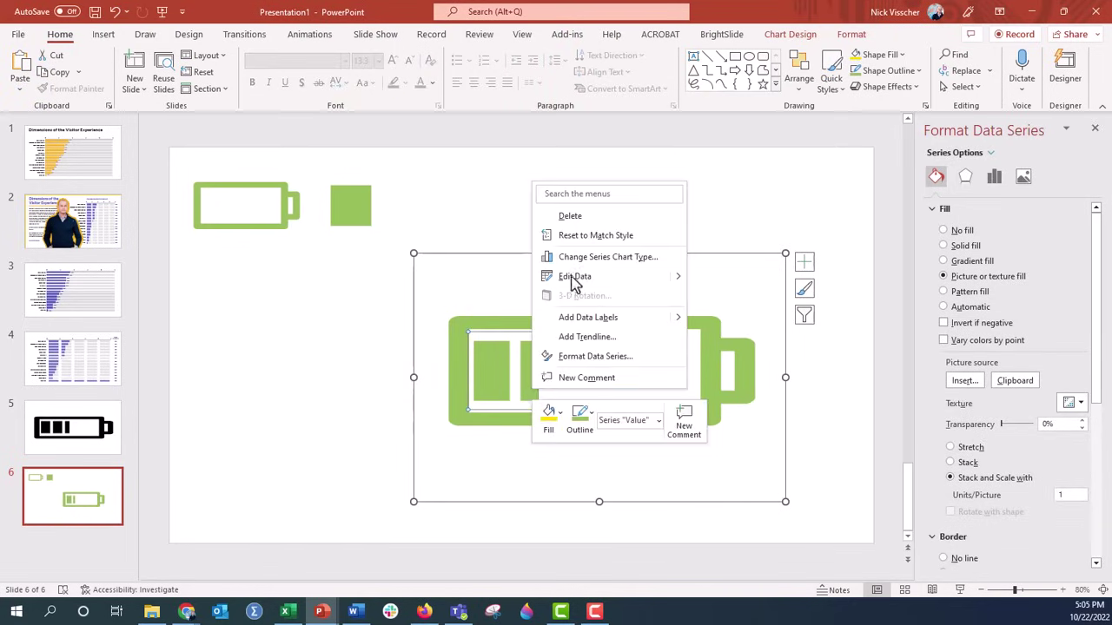
click(273, 286)
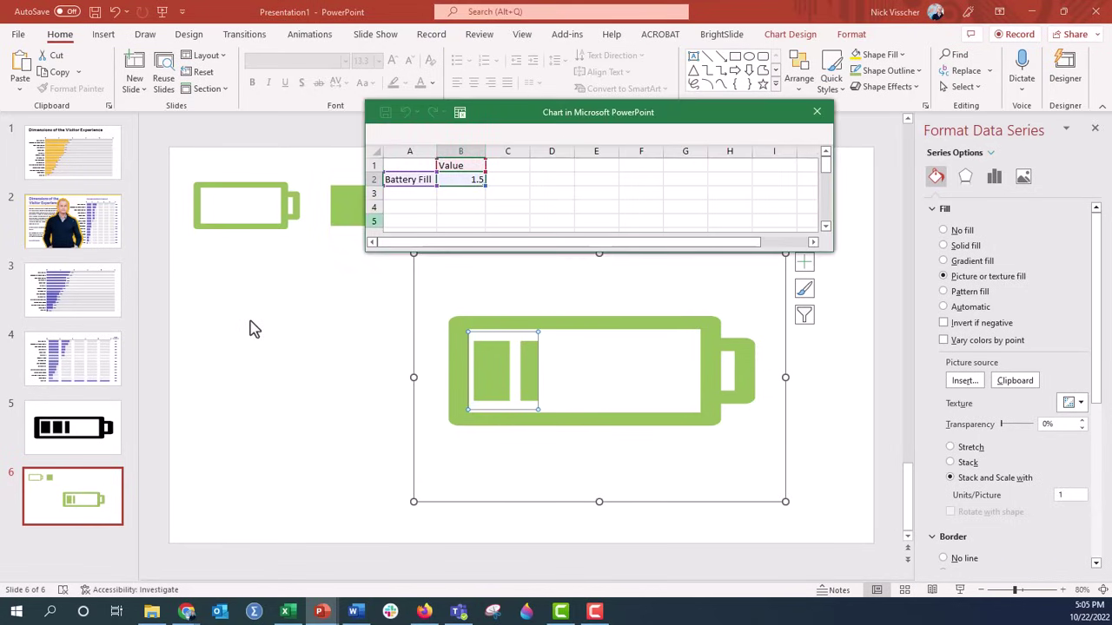
text(3.5)
key(Return)
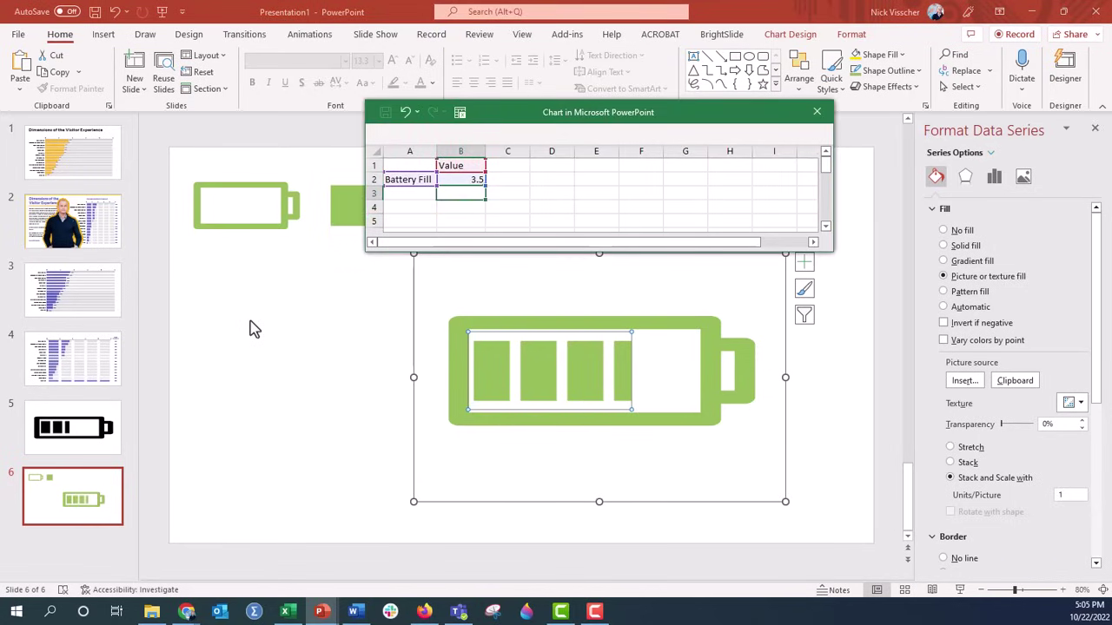
Change Battery Fill to 3.75 and close the chart data sheet
click(477, 182)
text(3.75)
key(Return)
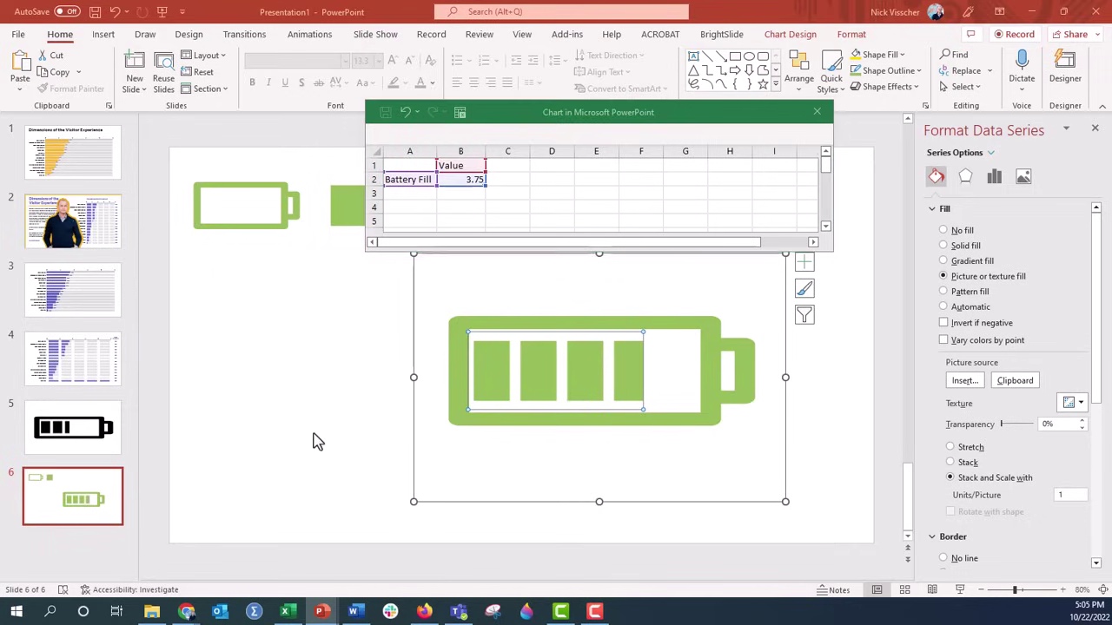
drag(315, 442, 703, 126)
click(814, 112)
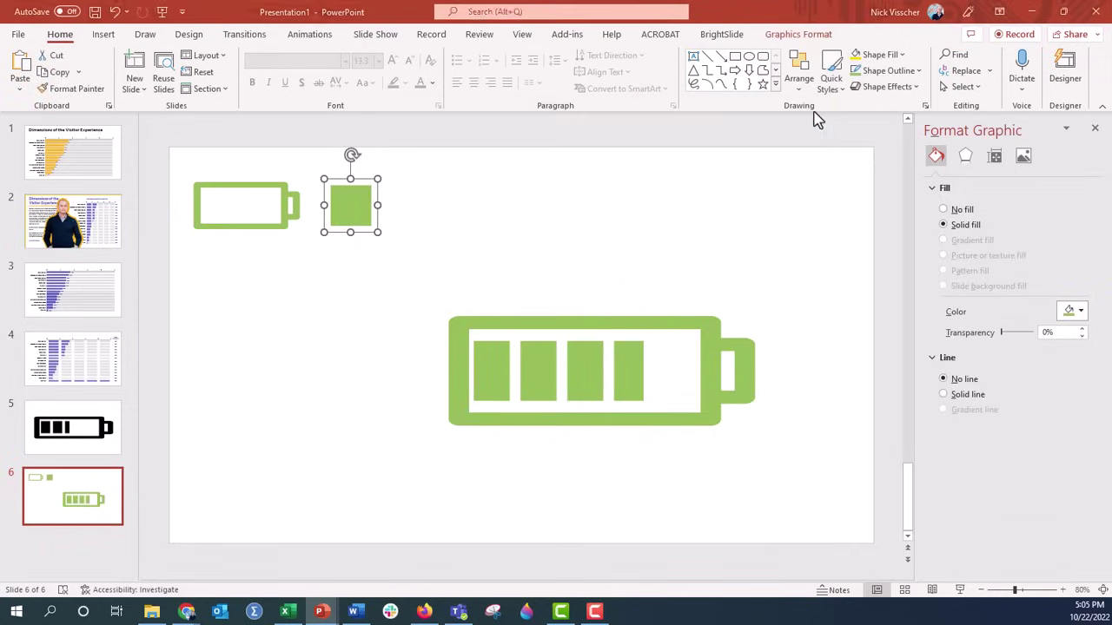
click(278, 461)
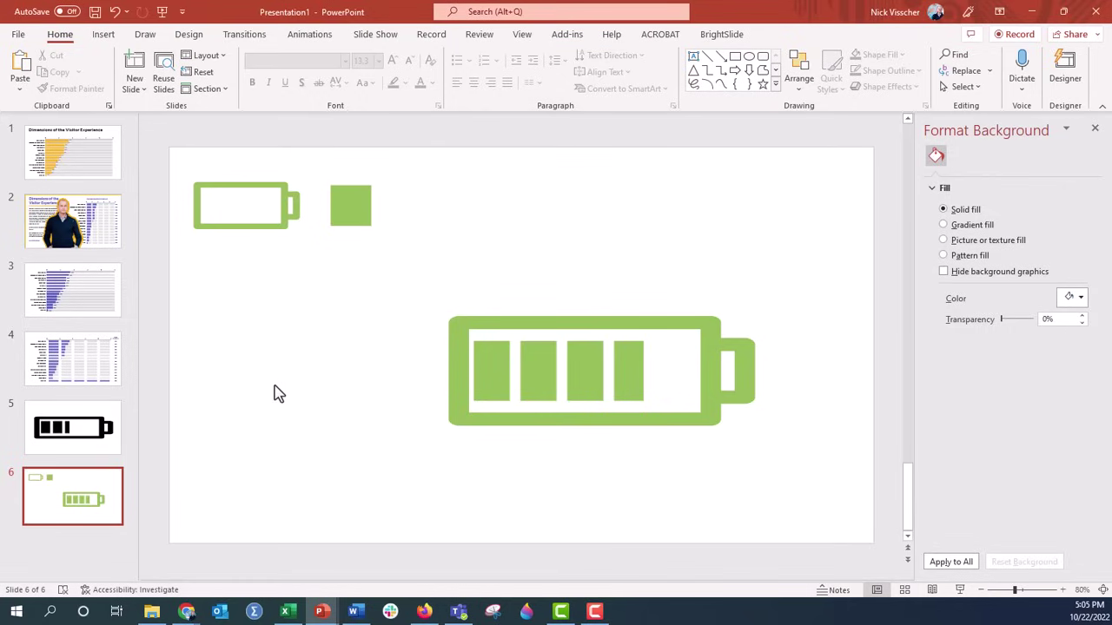
click(441, 366)
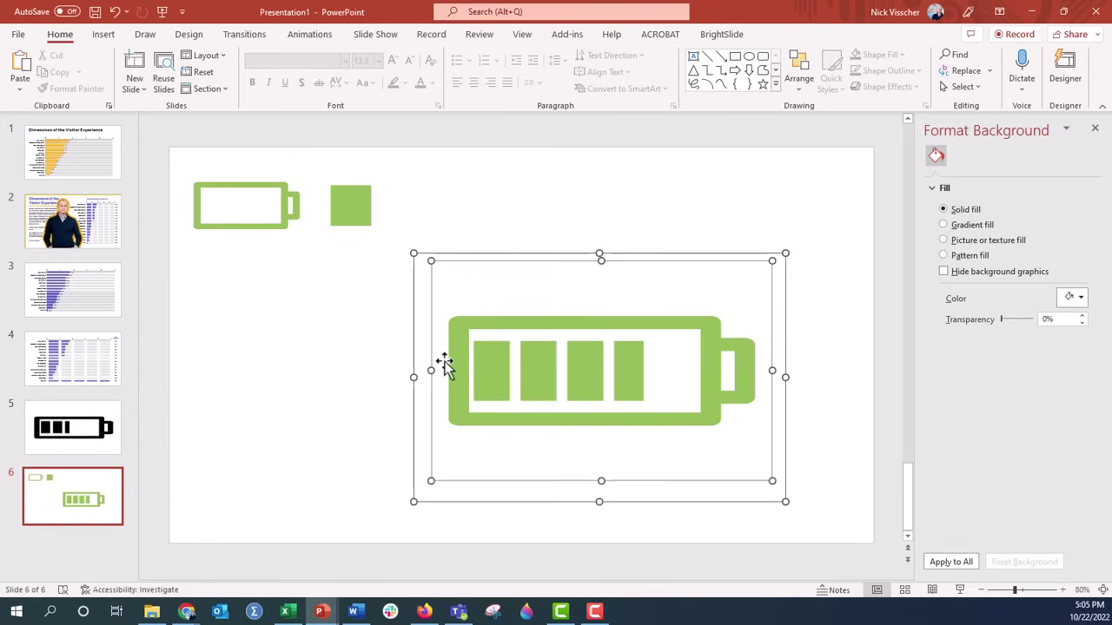
click(412, 347)
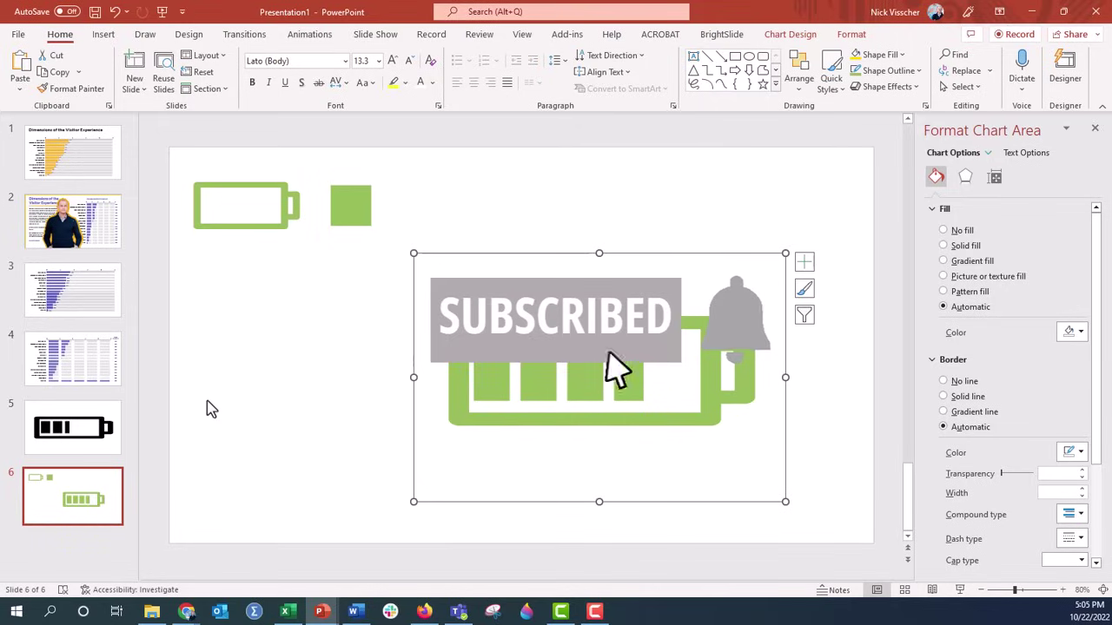
click(189, 269)
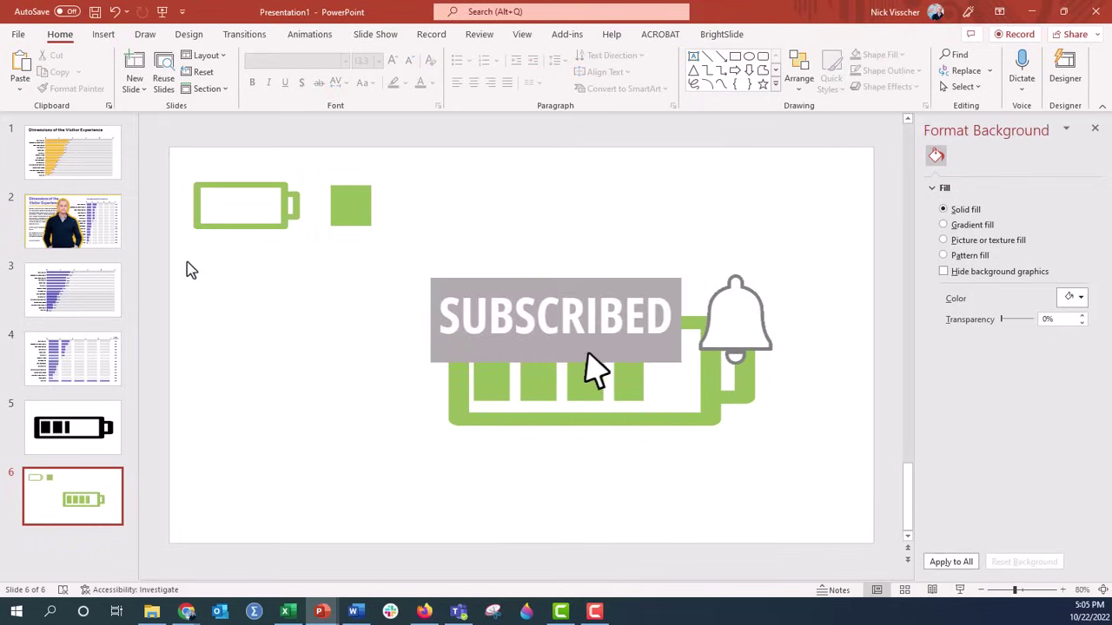